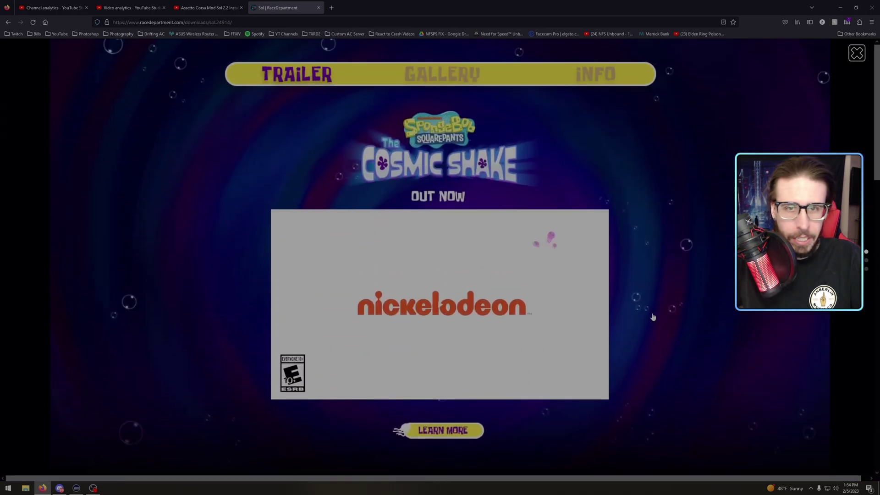
Step: Close the Cosmic Shake ad and scroll through the Sol 2.2.7 overview
click(859, 54)
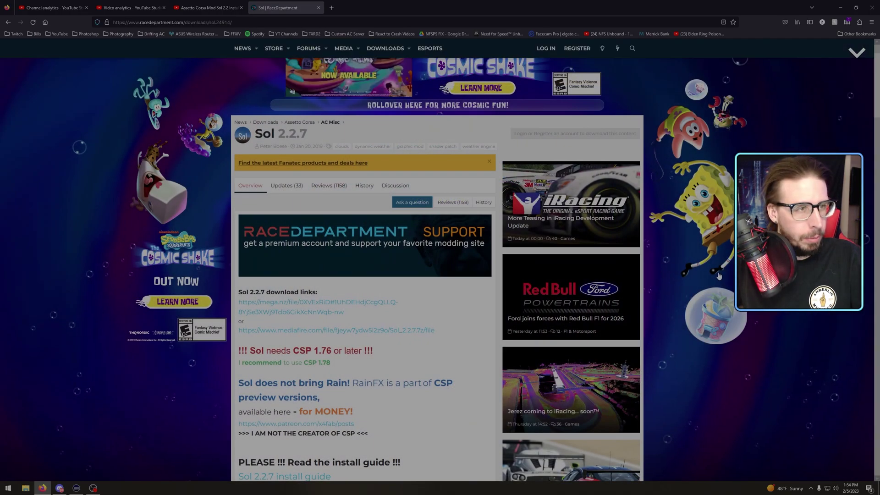
scroll(720, 277, down, 3)
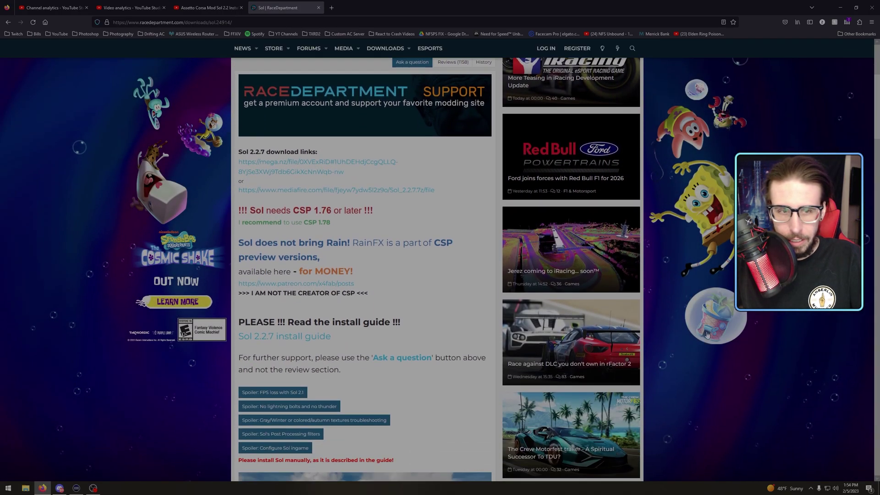
scroll(708, 333, down, 6)
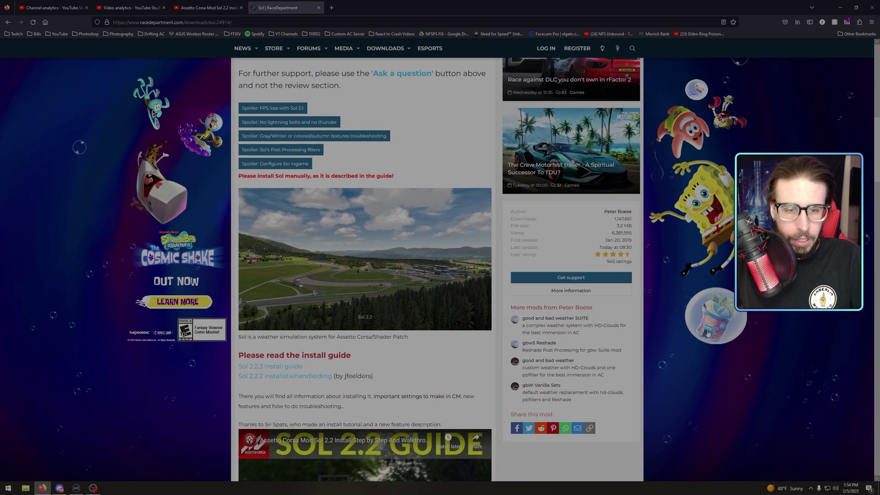
scroll(708, 329, up, 10)
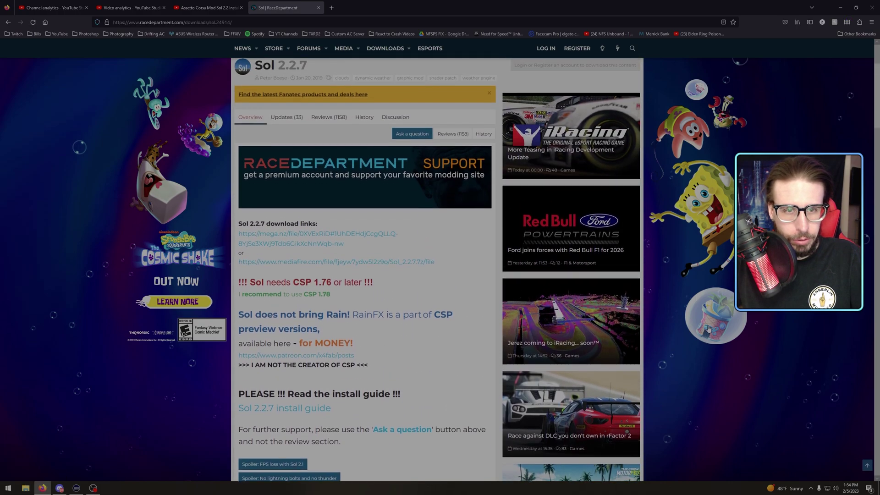
scroll(708, 329, down, 3)
Step: Highlight the note that RainFX needs CSP, then clear the selection and scroll back up
drag(339, 242, 447, 256)
click(438, 265)
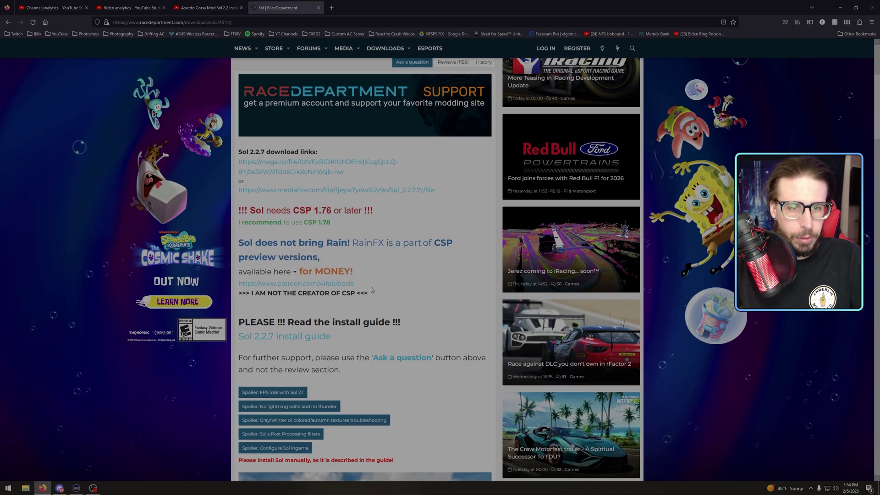
drag(372, 294, 240, 238)
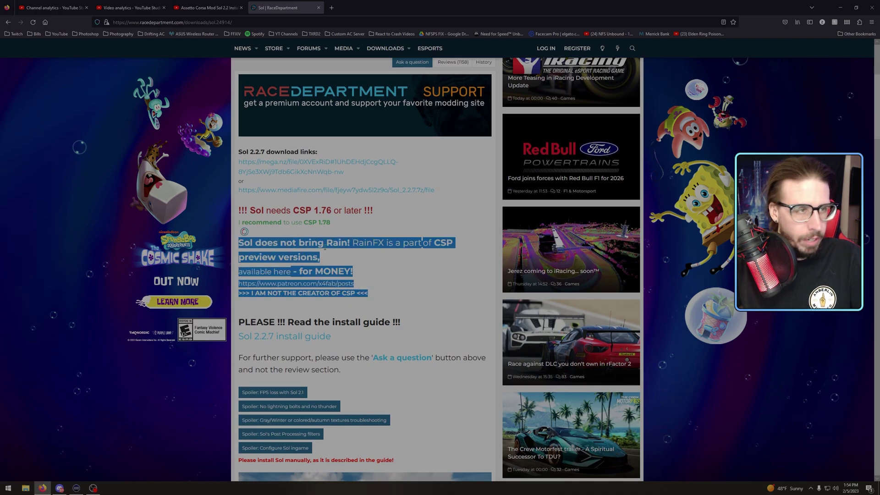
click(361, 243)
scroll(412, 271, up, 3)
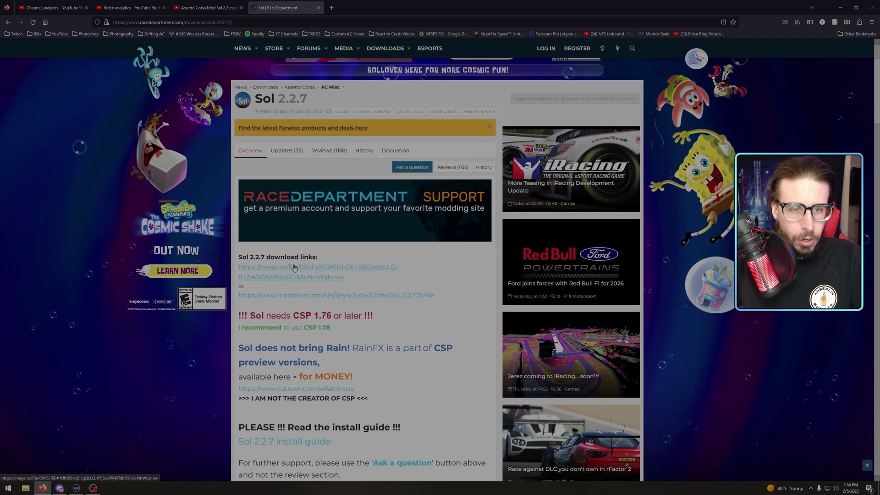
click(294, 268)
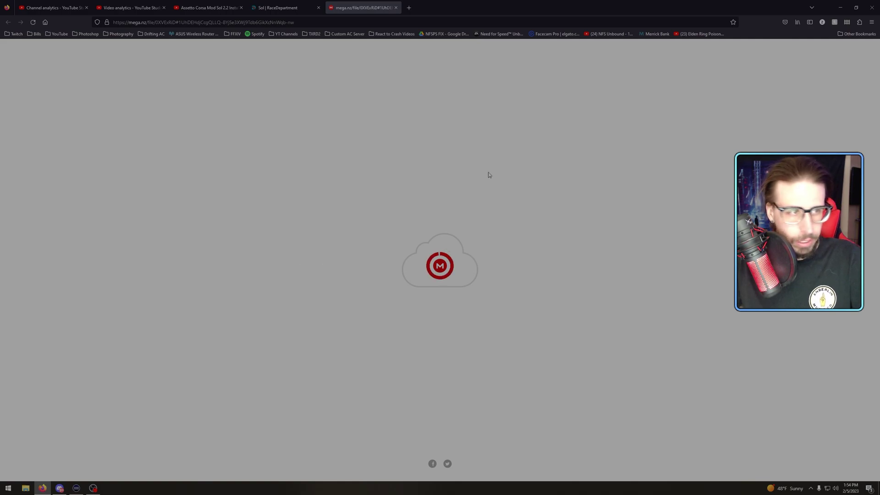
key(ctrl+w)
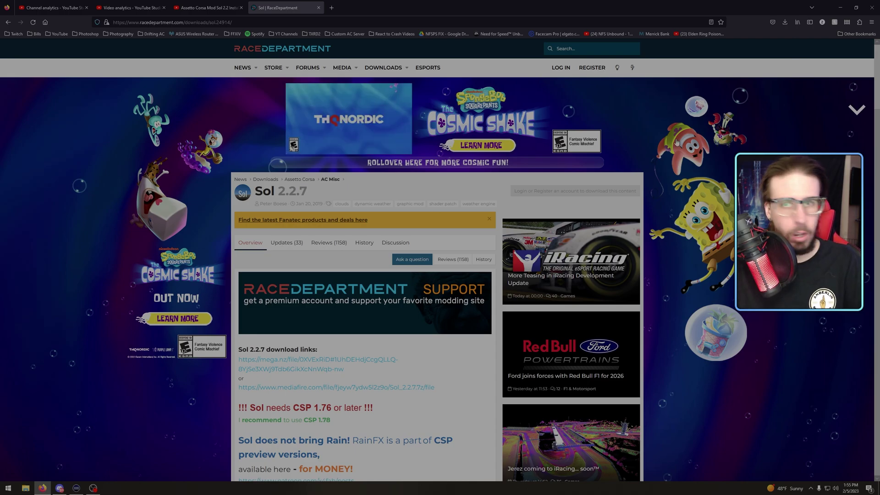
Step: Scroll the Sol page, then bring up the acstuff.ru Custom Shaders Patch download page
scroll(340, 350, down, 2)
scroll(328, 275, up, 2)
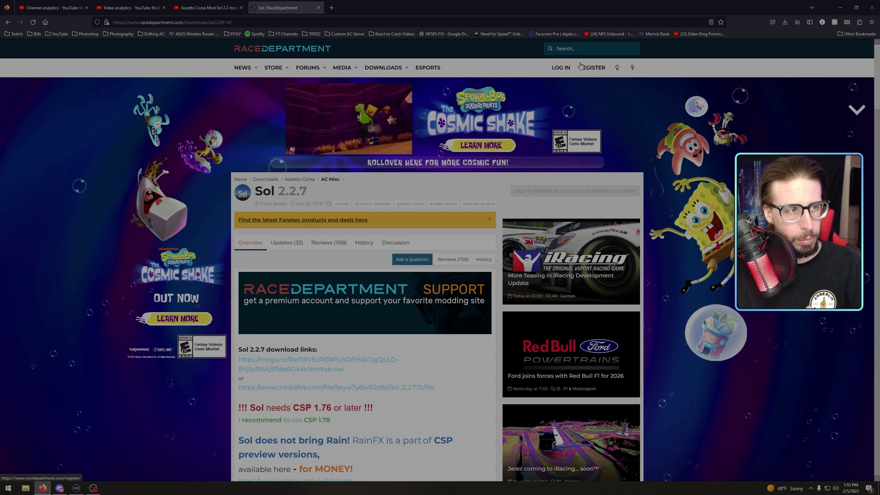
scroll(482, 192, down, 2)
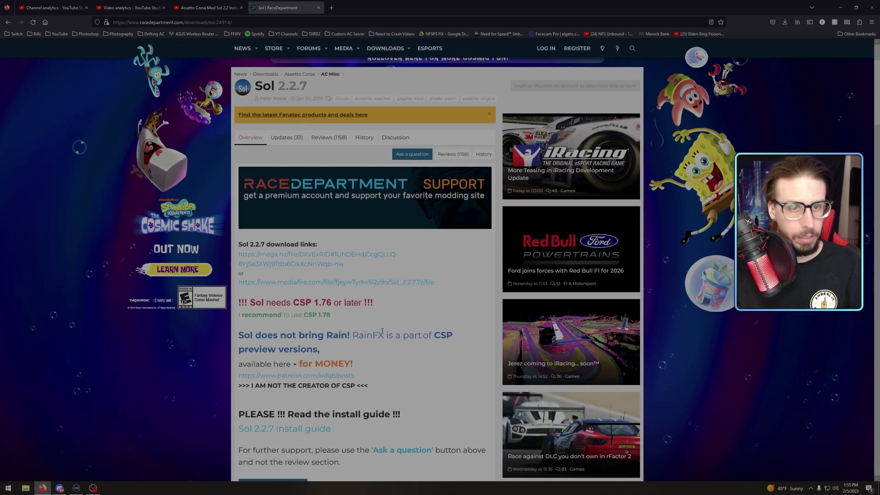
scroll(481, 192, up, 2)
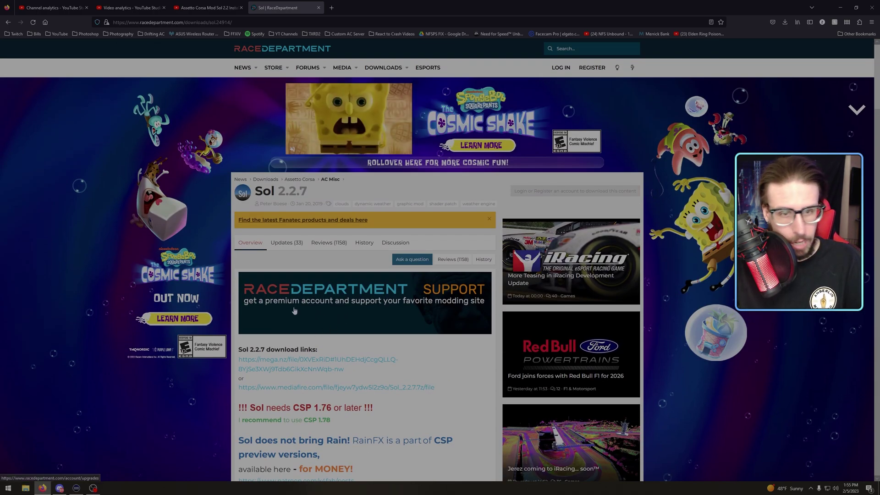
scroll(191, 277, down, 1)
key(ctrl+shift+t)
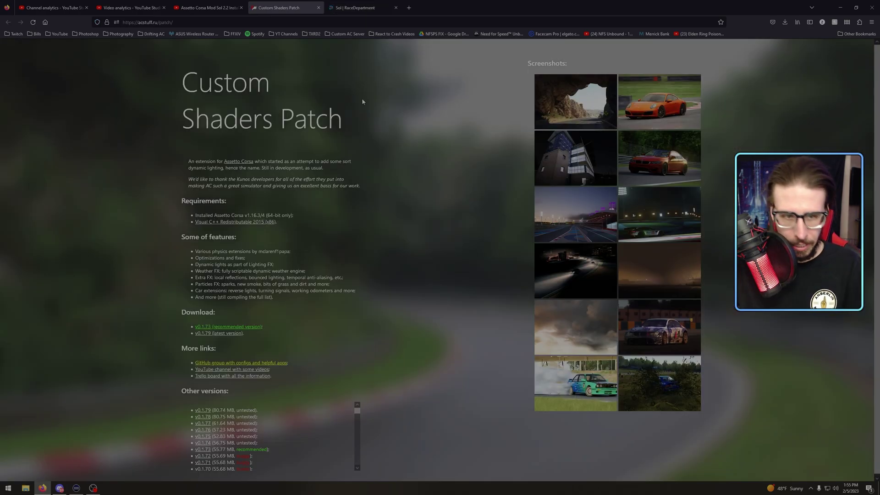
Step: Open the assettocorsa.club Content Manager page from the Sol video, browse it, then revisit the CSP and Sol tabs
click(207, 7)
click(217, 380)
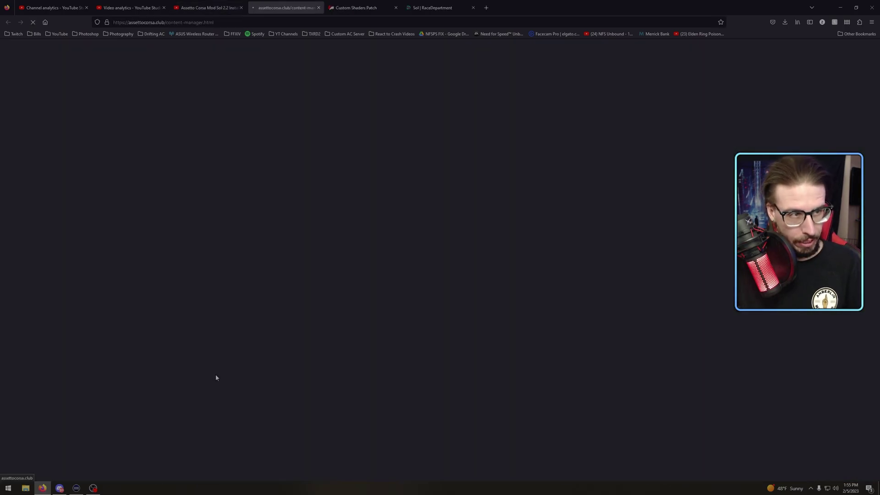
scroll(582, 229, down, 5)
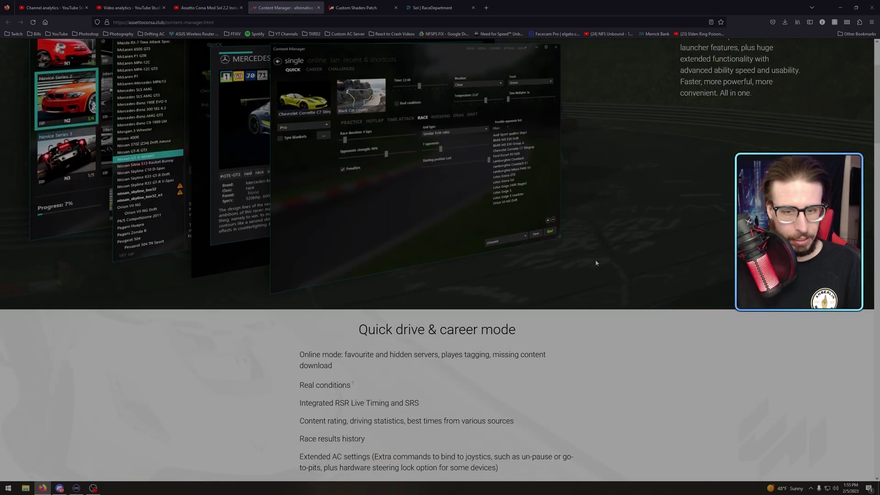
scroll(640, 273, up, 5)
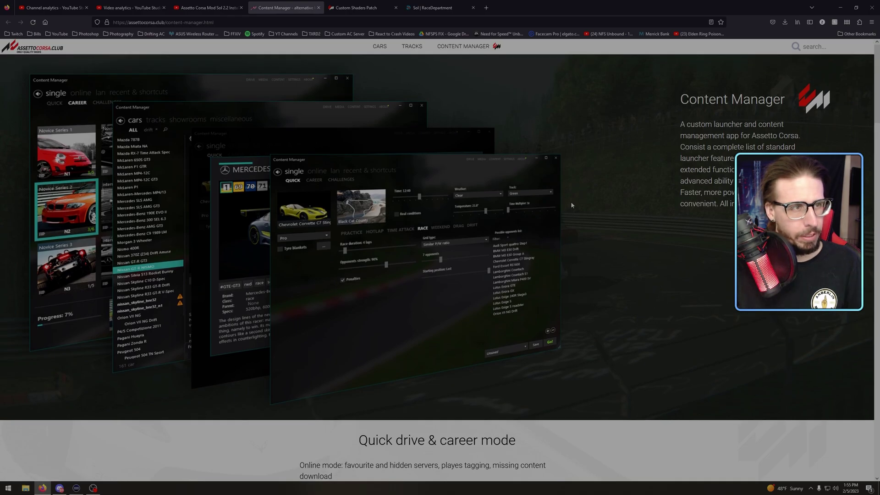
scroll(572, 205, down, 15)
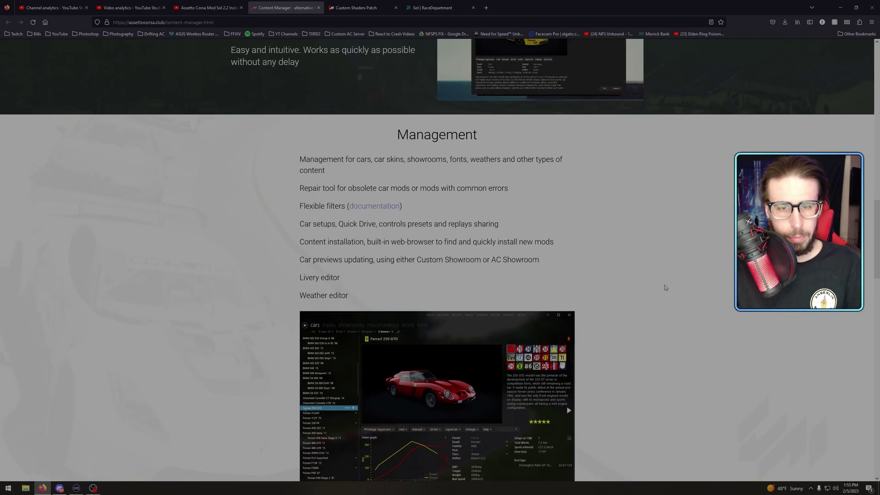
scroll(666, 288, down, 10)
scroll(664, 275, up, 14)
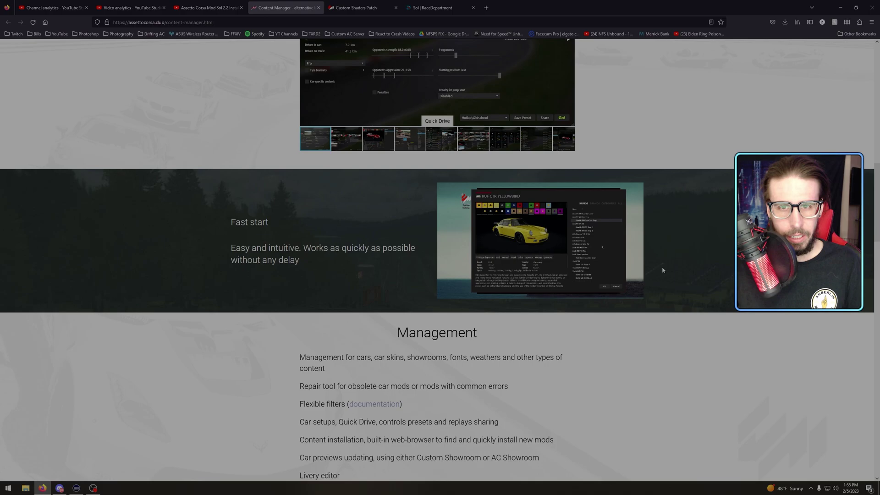
scroll(663, 268, up, 10)
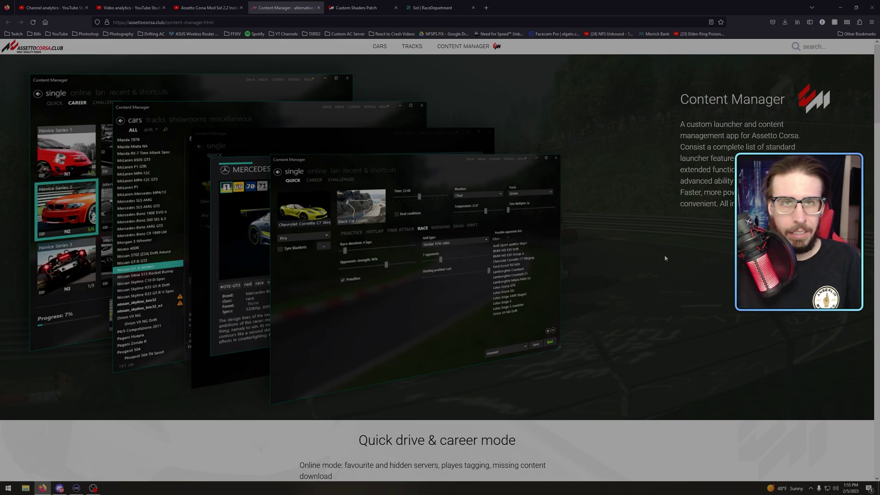
click(359, 8)
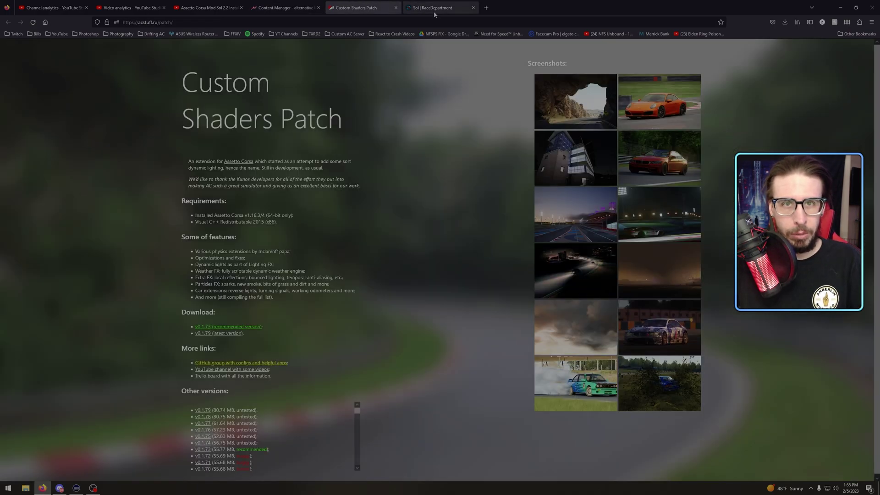
click(441, 8)
Step: Show the desktop, restore the Downloads window and open a second File Explorer window beside it
key(super+d)
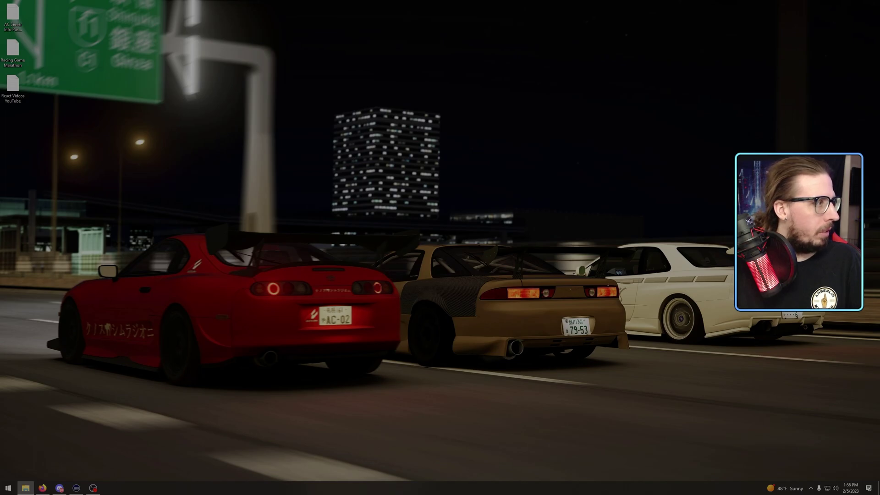
click(25, 488)
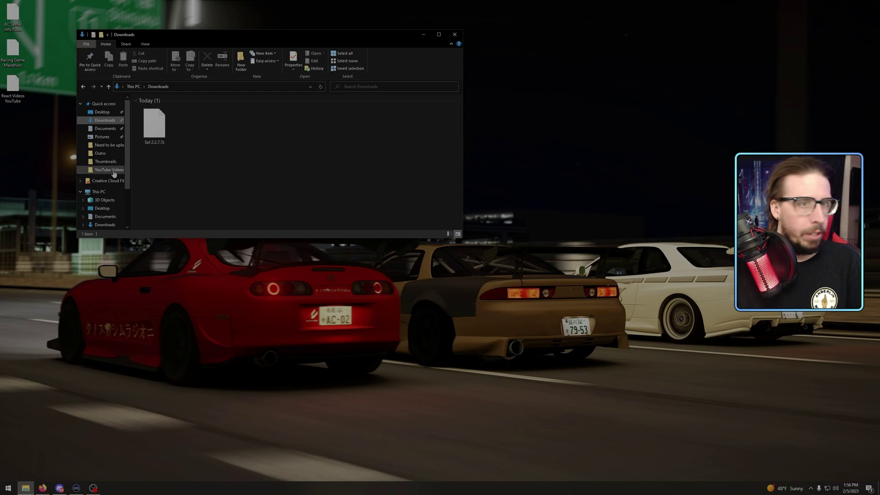
middle_click(25, 488)
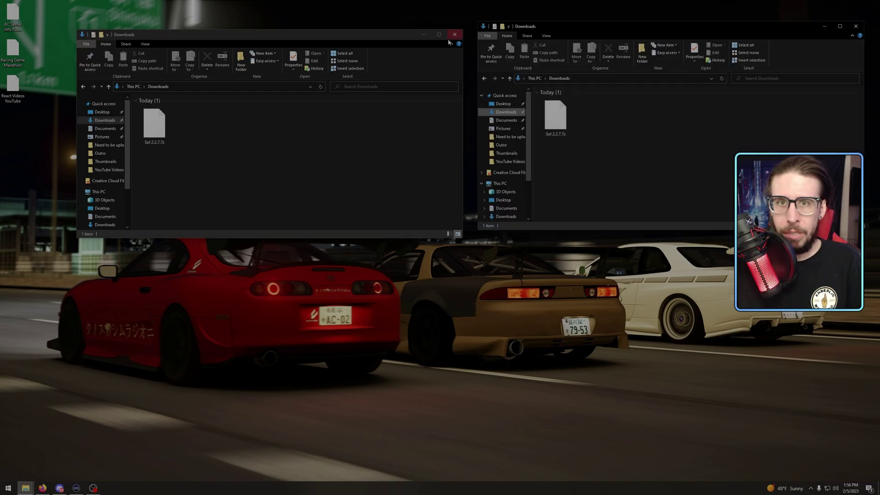
drag(377, 39, 347, 29)
drag(628, 26, 613, 26)
scroll(488, 151, down, 2)
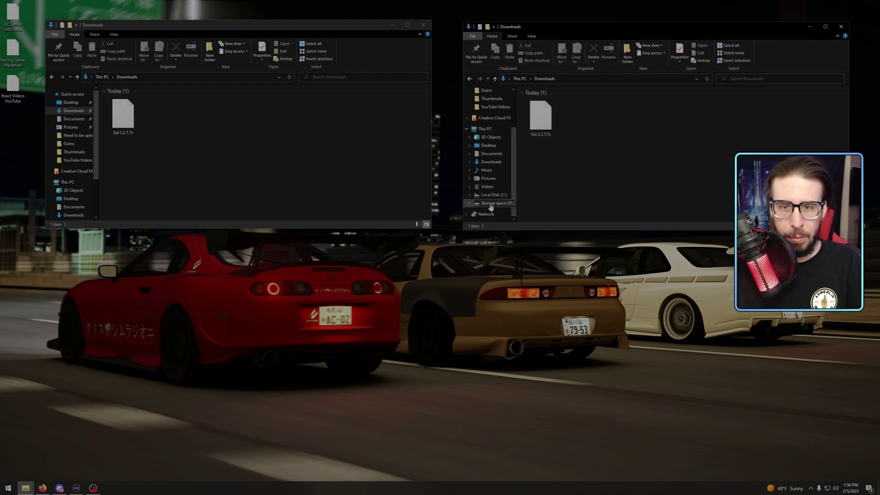
Step: Navigate the second window to D:\Program Files (x86)\Steam\steamapps\common\assettocorsa
click(491, 205)
double_click(551, 146)
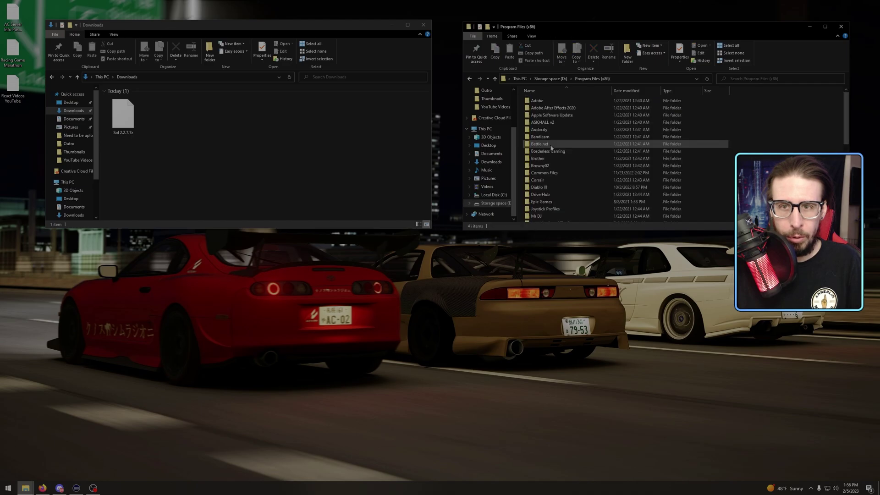
scroll(552, 147, down, 5)
double_click(542, 151)
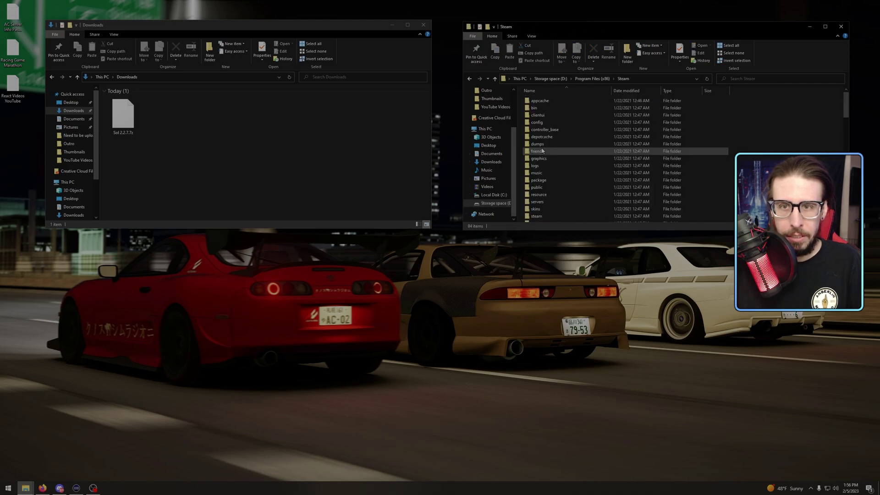
scroll(543, 156, down, 2)
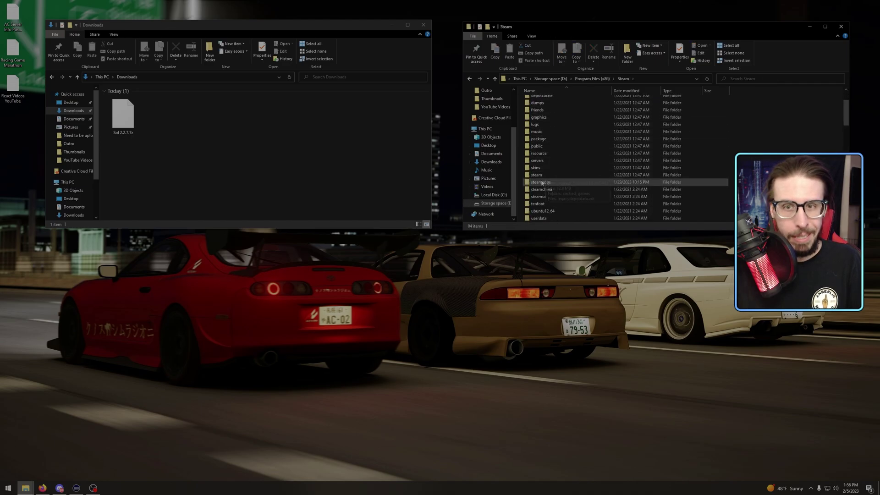
double_click(542, 183)
double_click(546, 101)
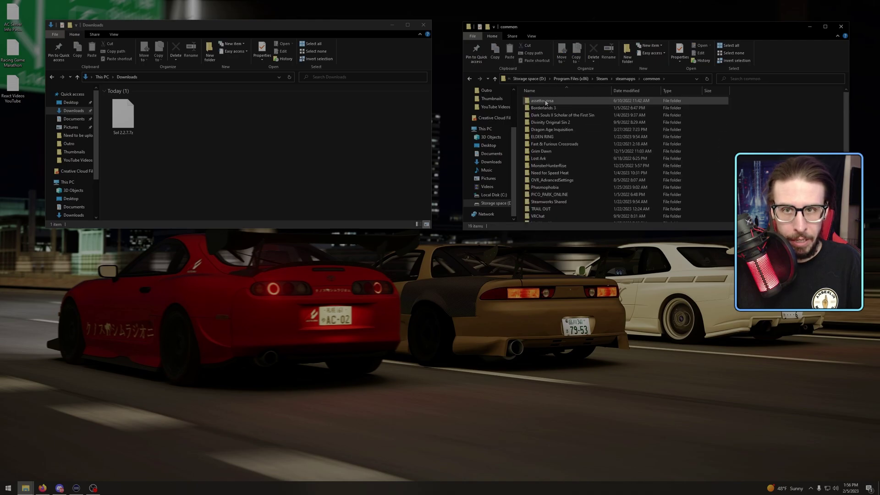
double_click(550, 102)
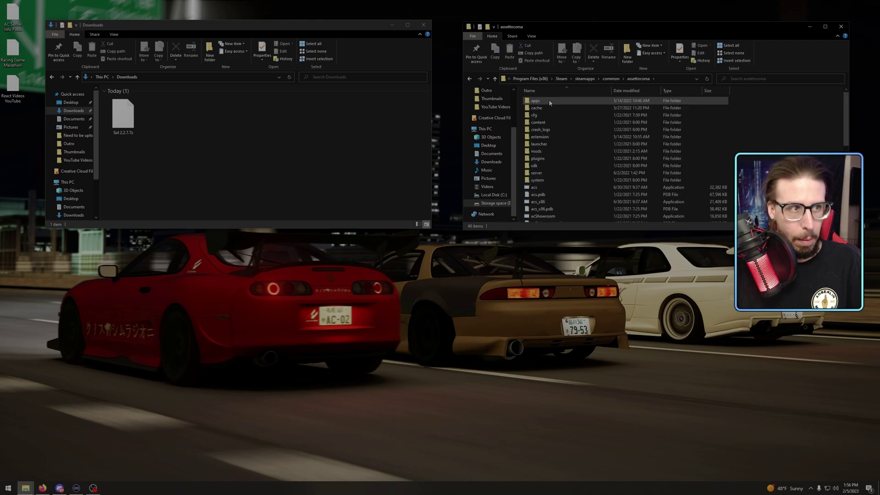
scroll(552, 112, down, 6)
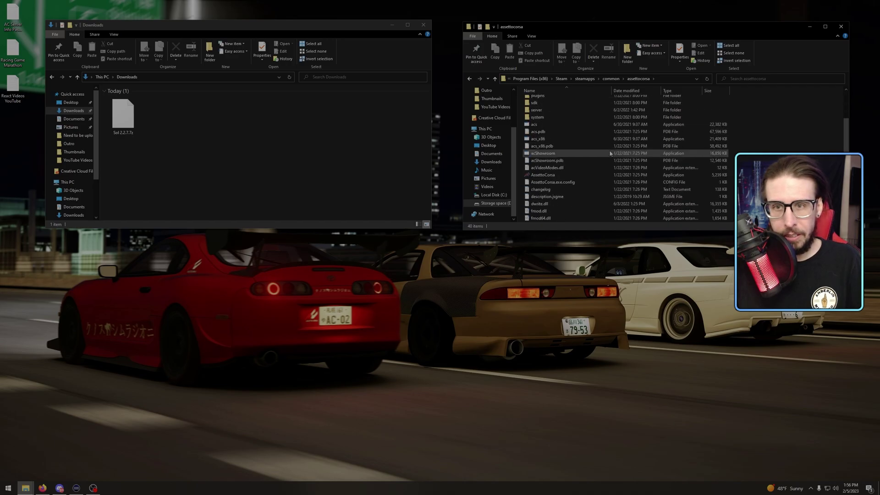
Step: Extract Sol 2.2.7.7z here with 7-Zip, then delete the archive
mouse_move(657, 29)
mouse_down()
mouse_move(352, 230)
mouse_move(258, 247)
mouse_move(247, 257)
mouse_up()
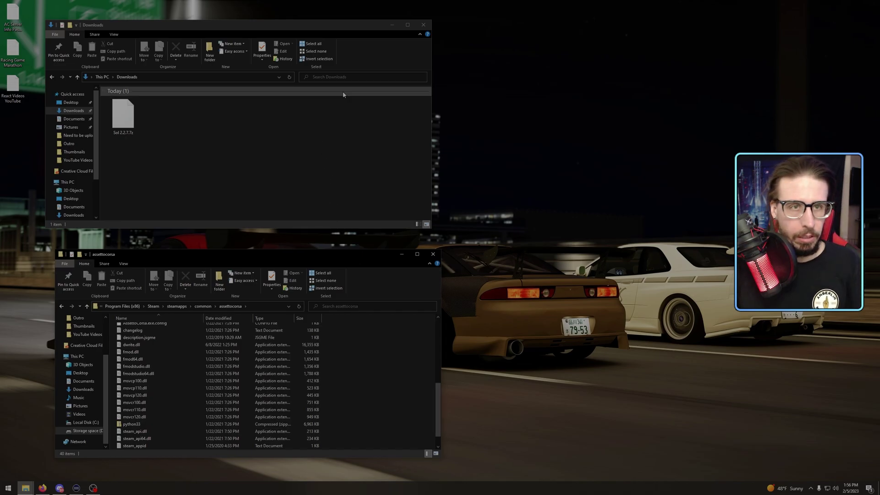
right_click(129, 119)
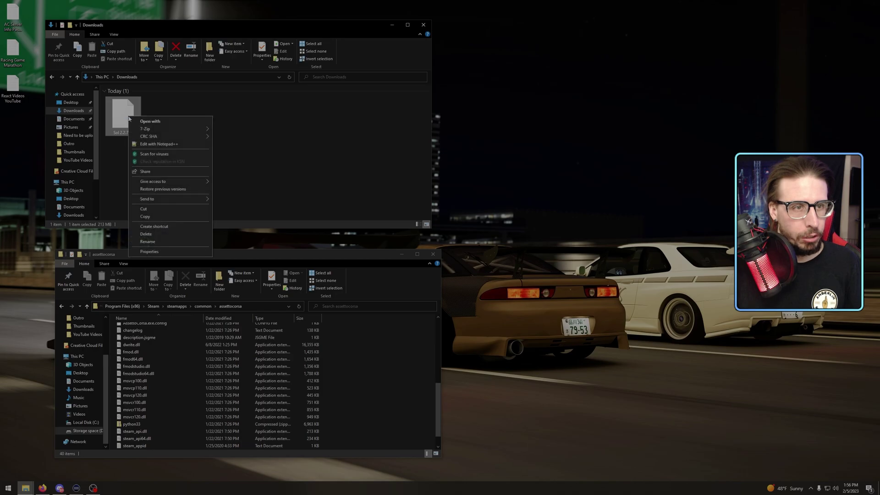
mouse_move(147, 129)
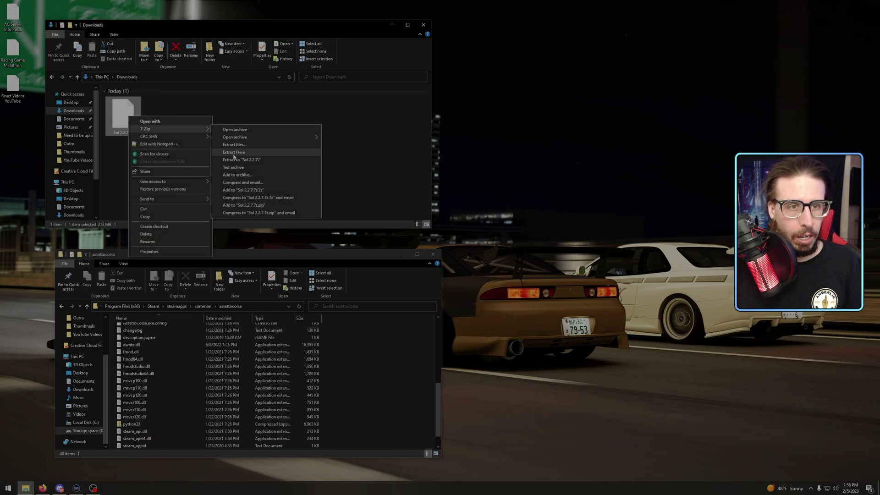
click(252, 152)
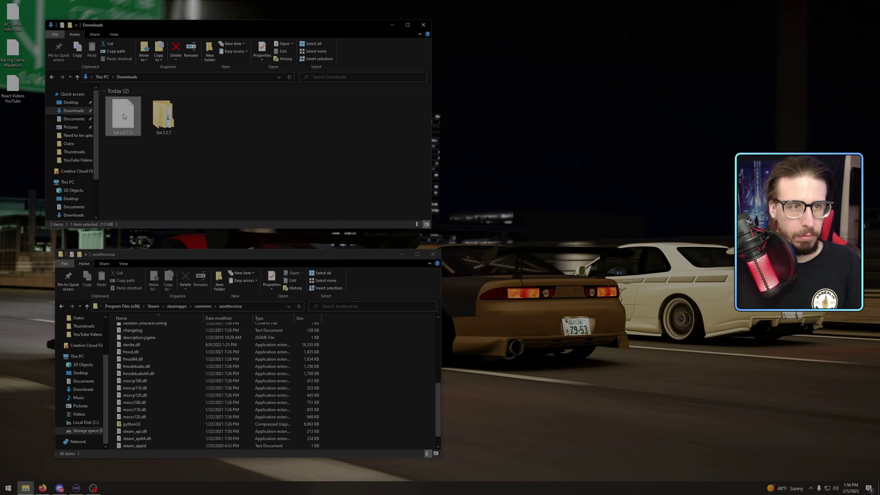
click(181, 48)
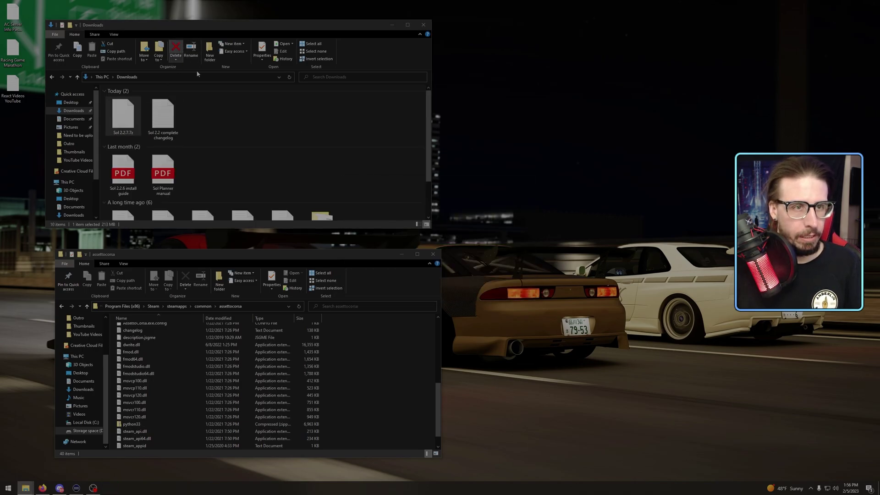
double_click(128, 121)
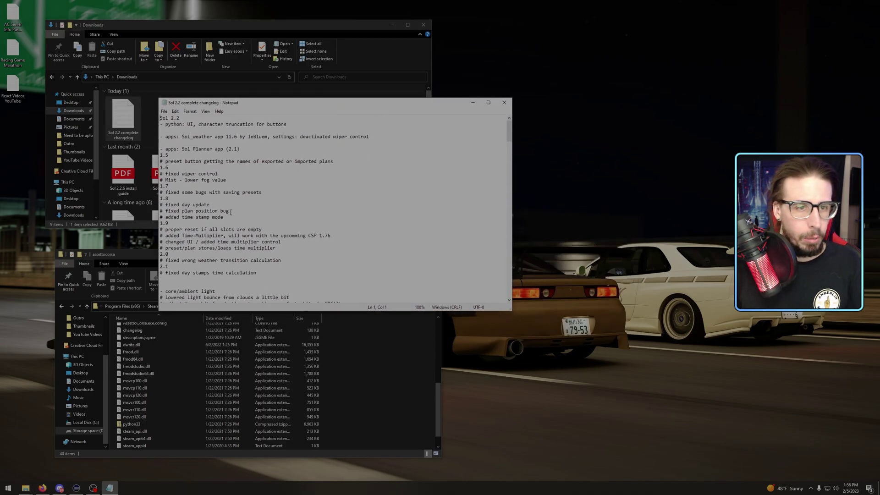
scroll(231, 213, down, 15)
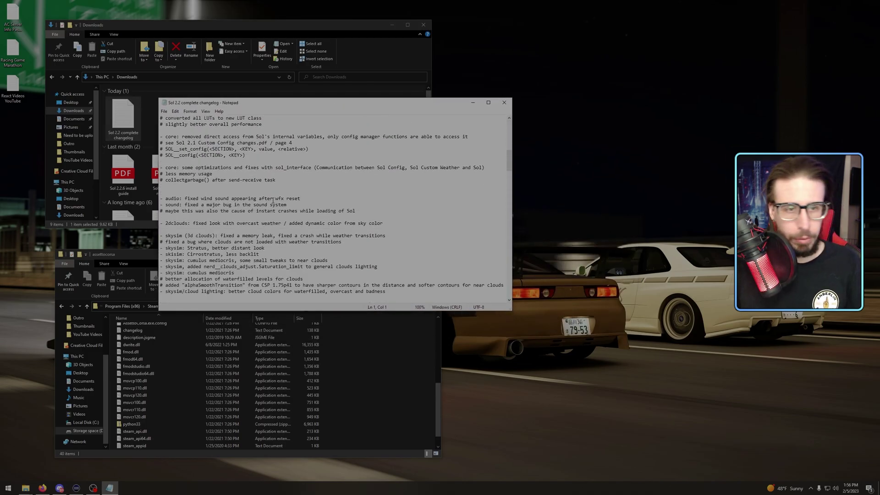
scroll(273, 202, down, 15)
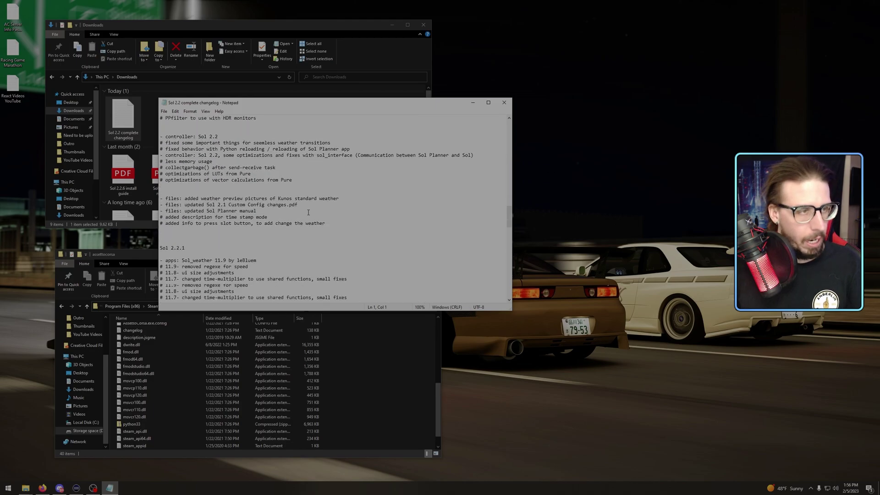
scroll(308, 212, down, 15)
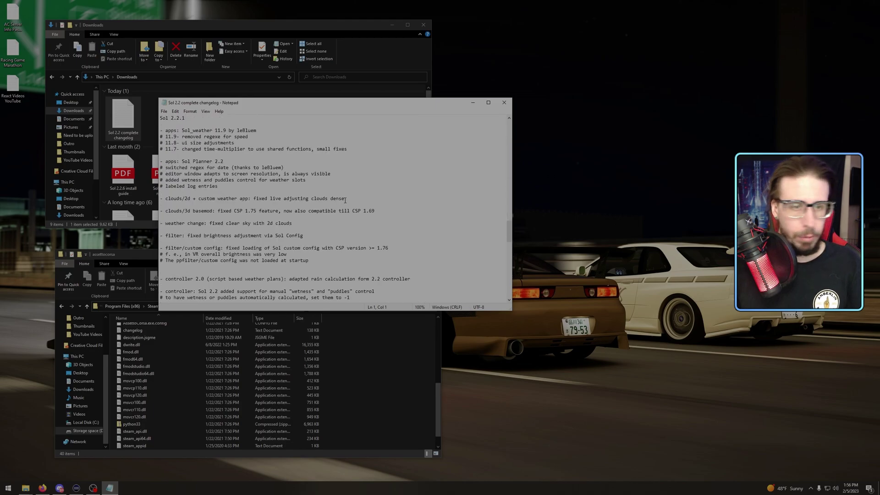
click(505, 104)
scroll(257, 119, down, 1)
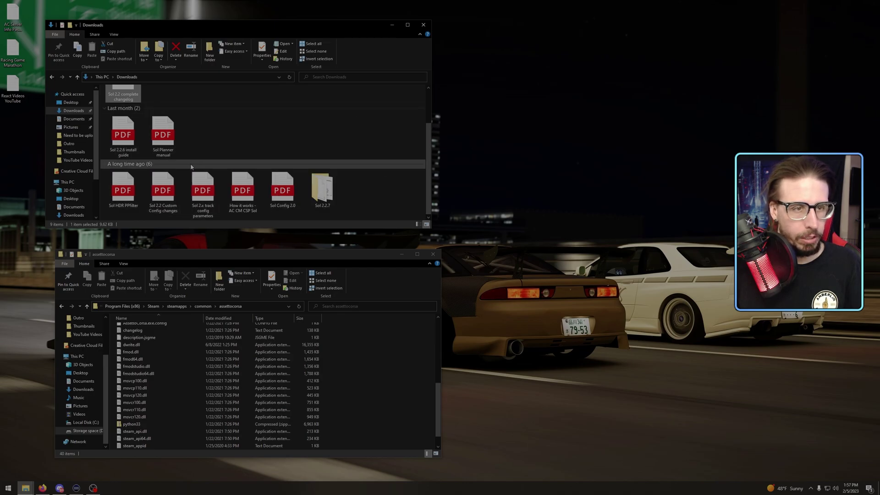
Step: Open the extracted Sol 2.2.7 folder
double_click(328, 190)
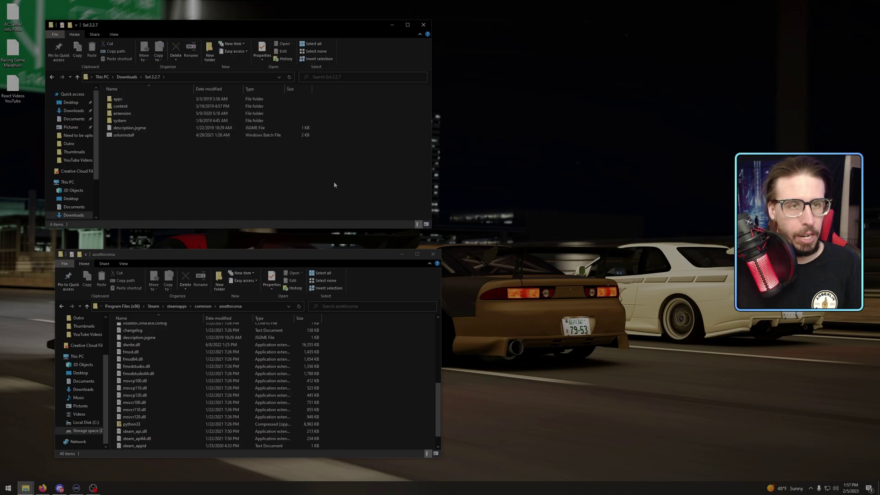
key(alt+Left)
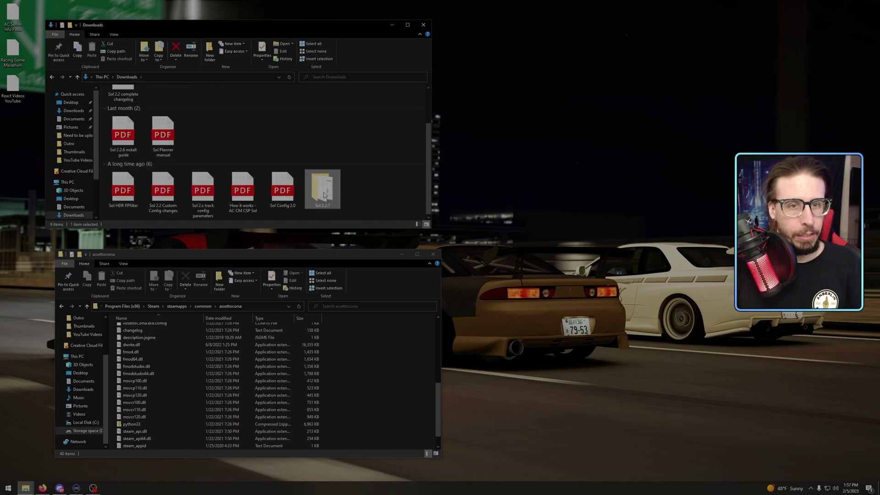
double_click(324, 194)
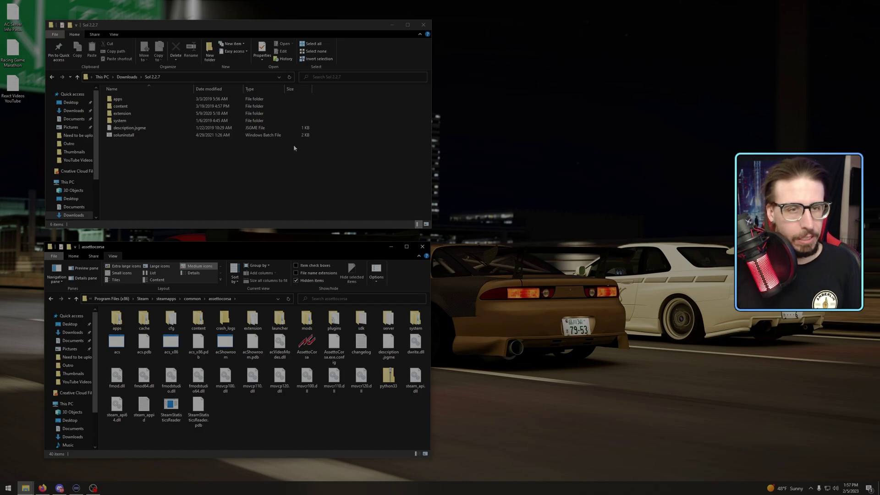
Step: Switch the assettocorsa window to Details view and copy soluninstall into it
click(153, 273)
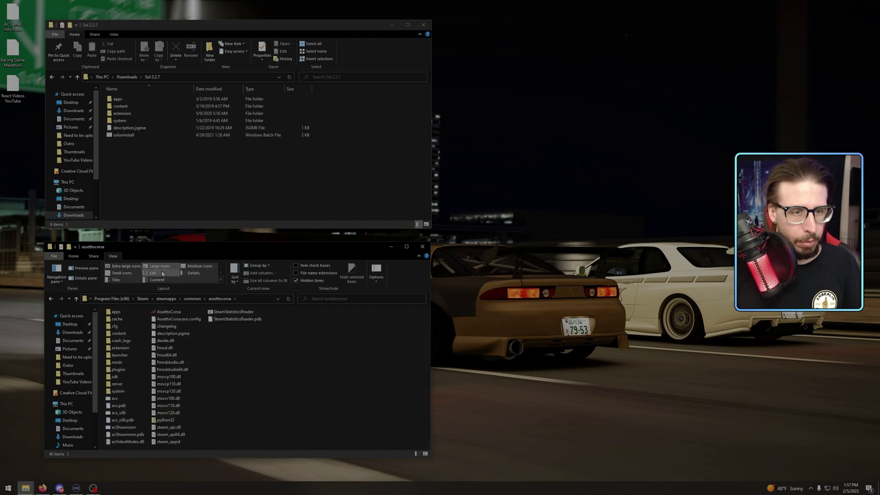
click(193, 273)
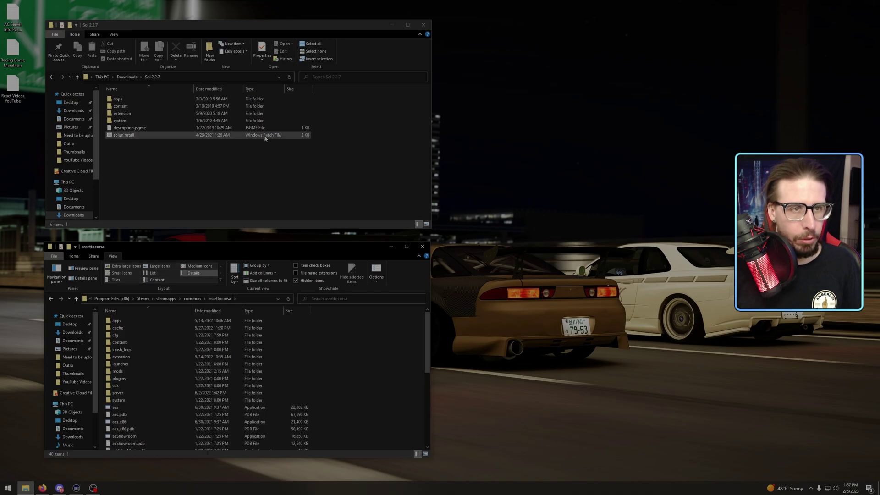
click(263, 136)
mouse_move(255, 136)
mouse_down()
mouse_move(406, 371)
mouse_move(396, 388)
mouse_move(387, 381)
mouse_up()
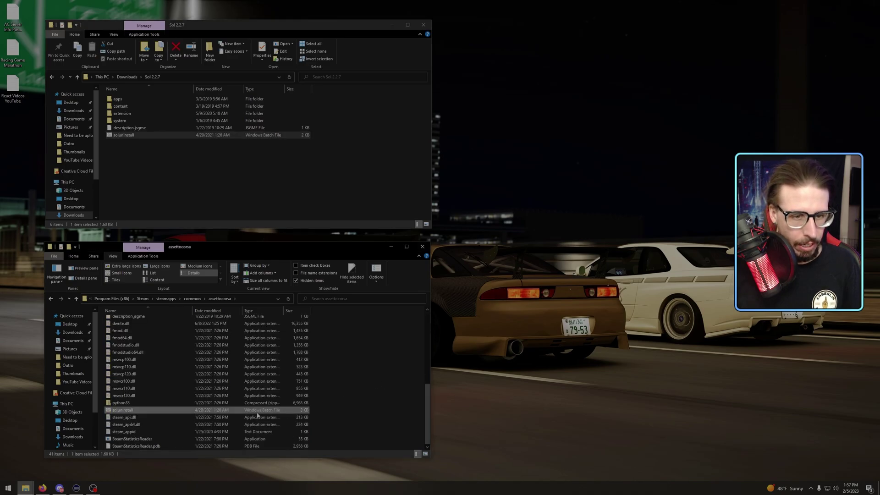
Step: Run soluninstall in assettocorsa, answer Y to delete Sol Config user files, and close it
double_click(255, 412)
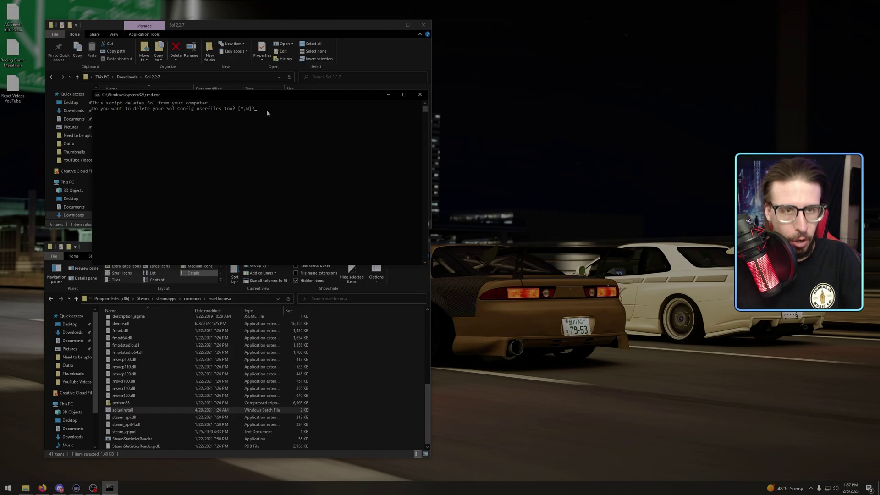
key(y)
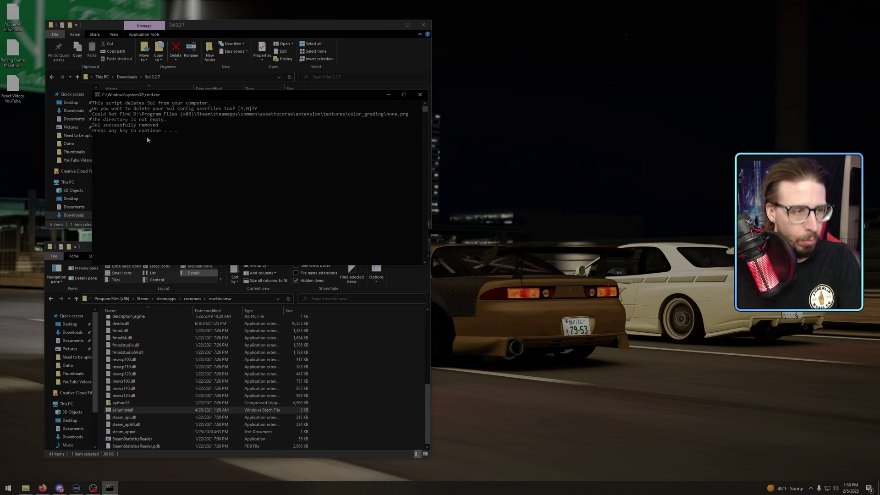
key(Return)
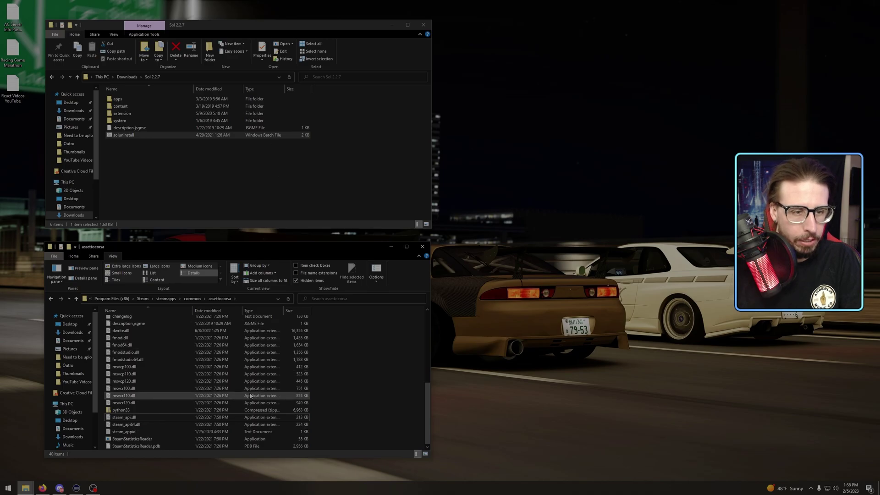
Step: Delete soluninstall, then copy the five Sol 2.2.7 items into assettocorsa, replacing existing files
click(231, 136)
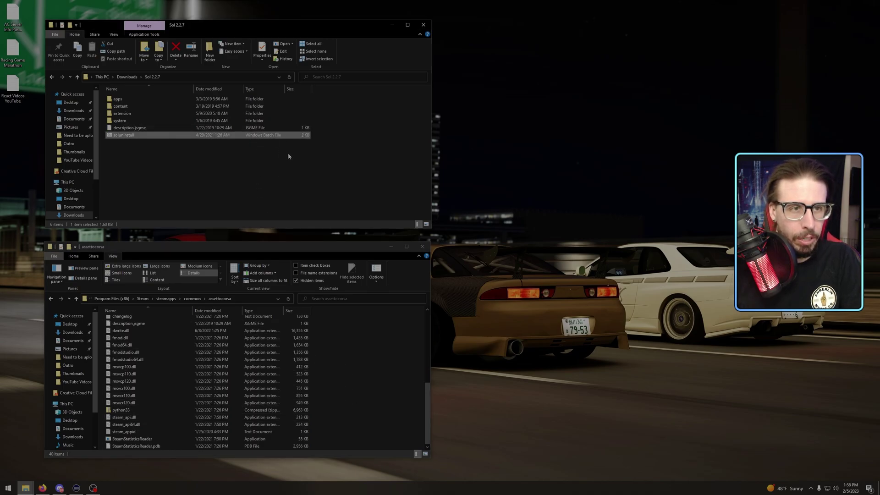
key(Delete)
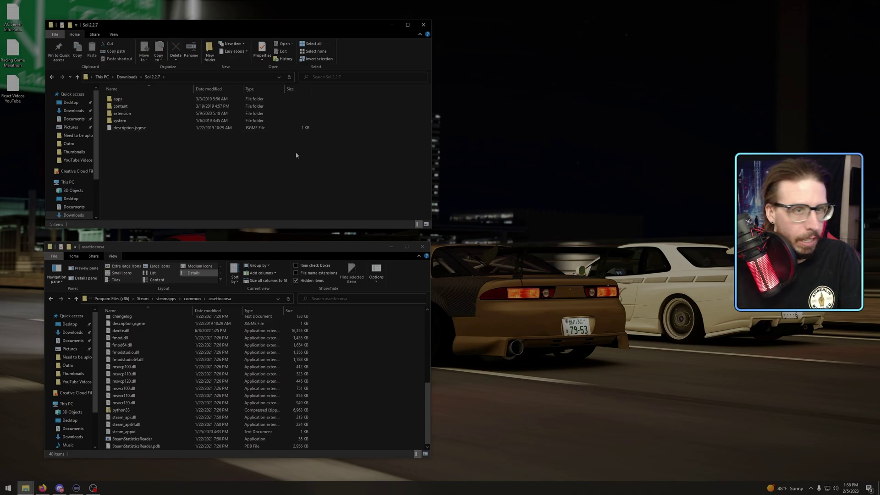
drag(244, 144, 181, 92)
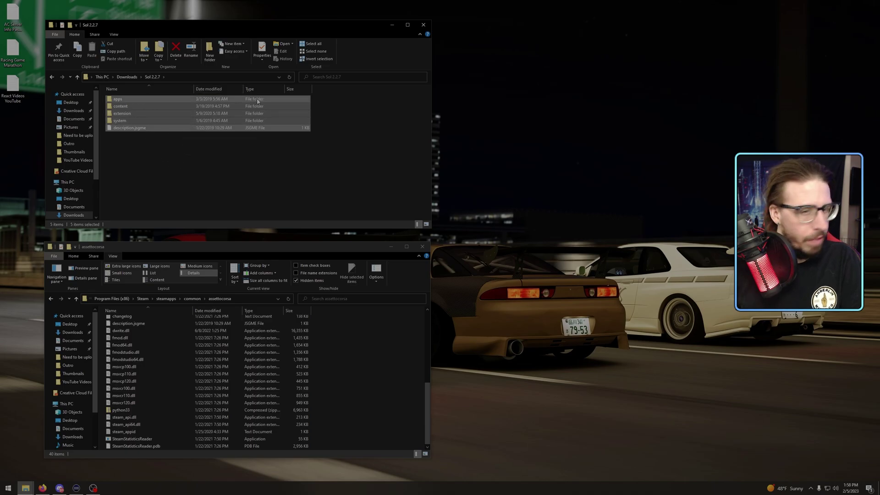
scroll(229, 388, up, 7)
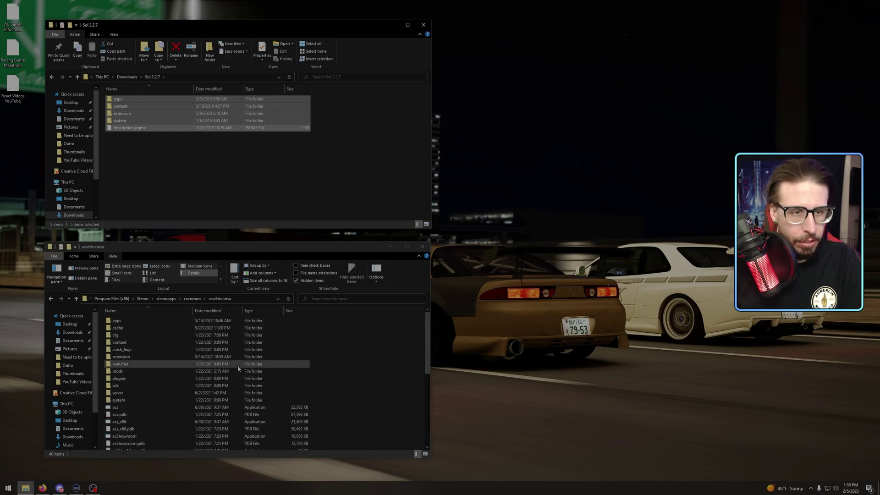
mouse_move(248, 102)
mouse_down()
mouse_move(375, 369)
mouse_move(194, 357)
mouse_move(330, 373)
mouse_move(386, 407)
mouse_up()
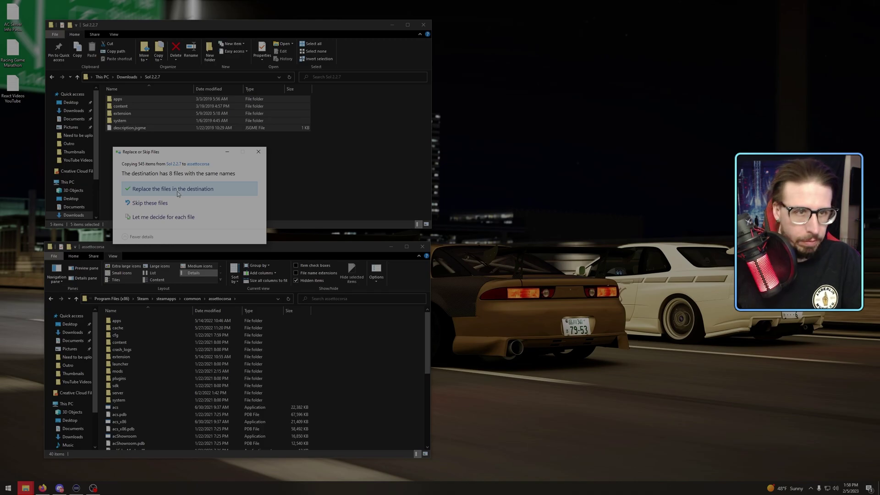
click(177, 192)
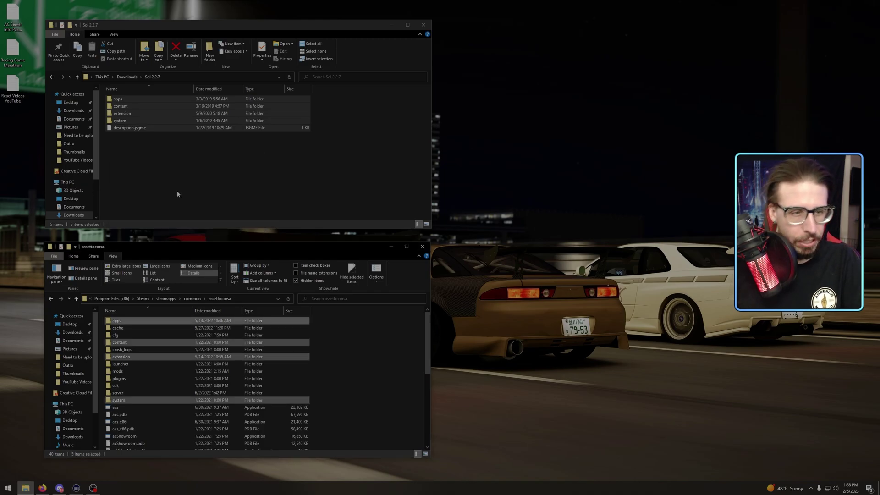
click(371, 398)
Step: Delete everything in Downloads and close that window
click(349, 142)
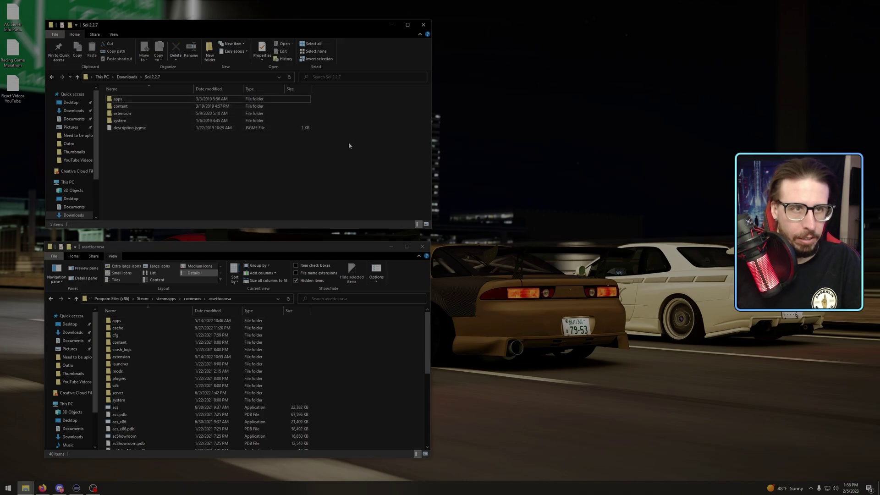
key(BackSpace)
mouse_move(179, 112)
mouse_down()
mouse_move(237, 123)
mouse_move(106, 87)
mouse_up()
drag(356, 200, 134, 71)
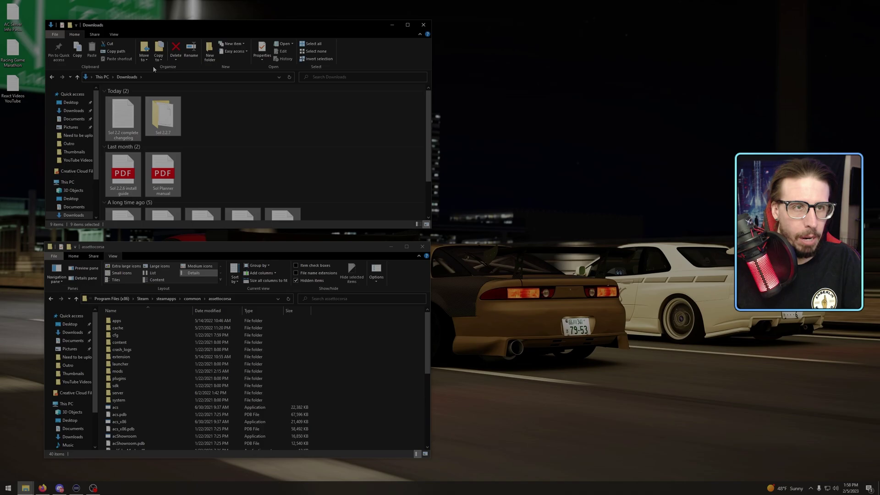
click(175, 51)
click(425, 27)
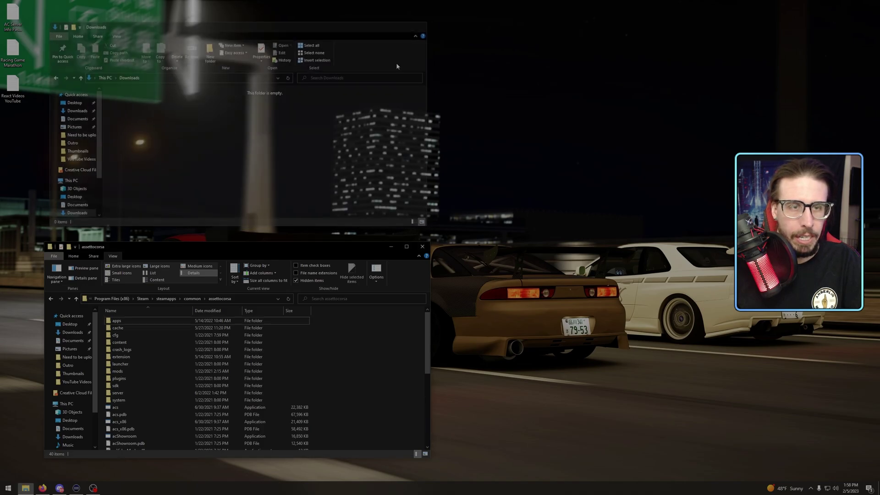
drag(293, 252, 287, 44)
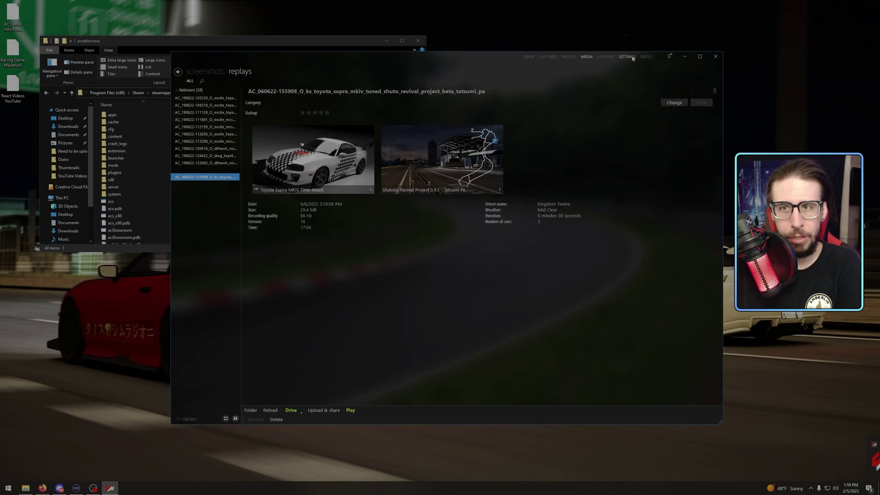
Step: Open Content Manager's Settings > Custom Shaders Patch page showing version 0.1.79-preview5 active
click(699, 57)
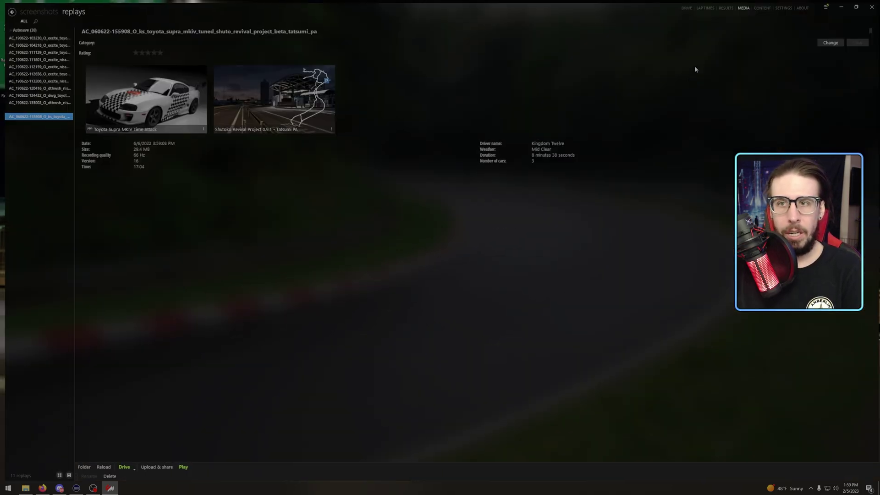
click(857, 5)
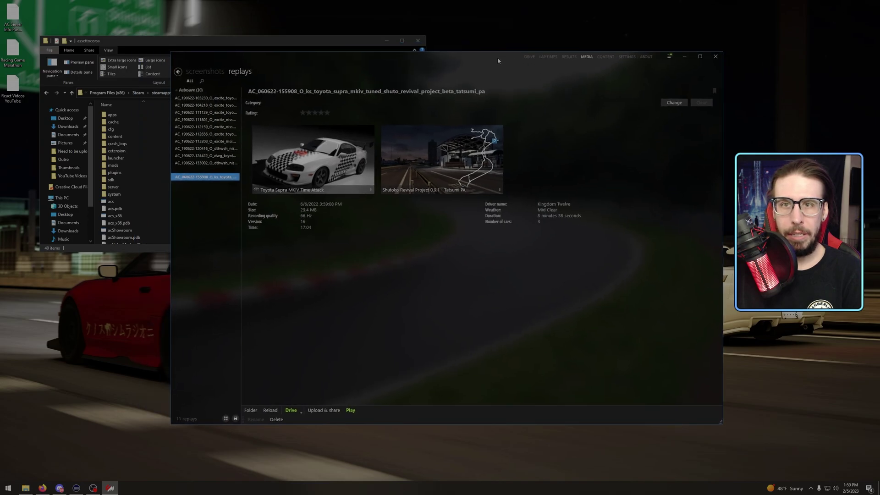
mouse_move(498, 60)
mouse_down()
mouse_move(366, 34)
mouse_move(340, 20)
mouse_move(397, 44)
mouse_move(401, 55)
mouse_up()
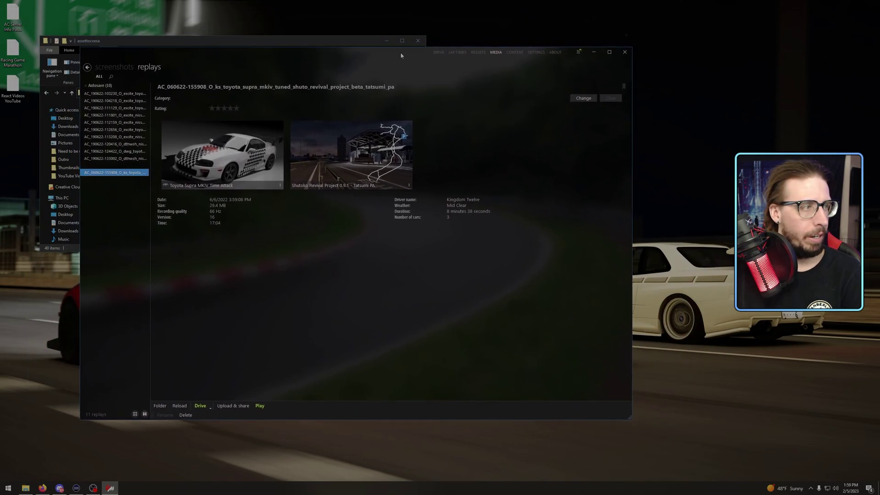
click(537, 53)
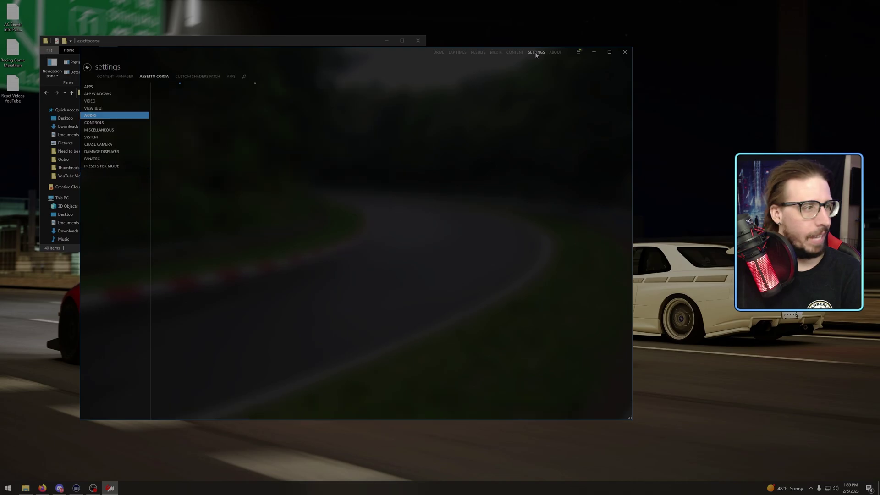
click(196, 76)
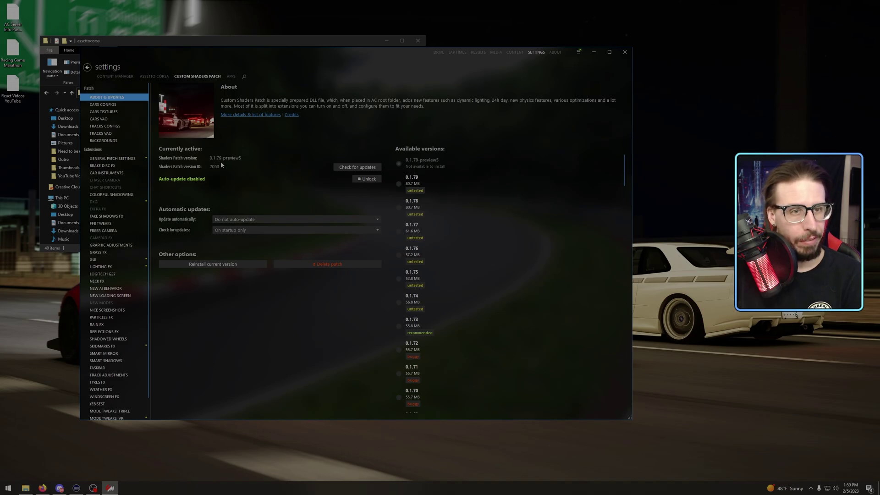
Step: On the Sol page, highlight the CSP 1.76 requirement and 1.78 recommendation, then minimize Firefox
click(42, 488)
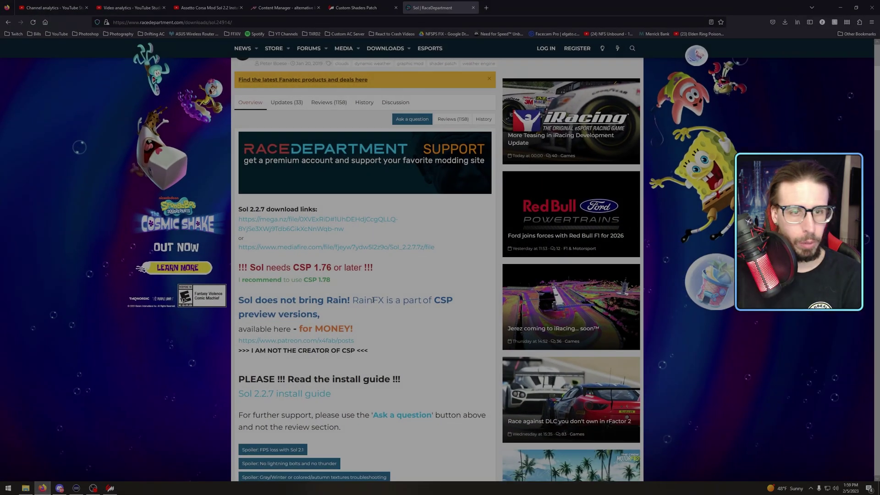
drag(251, 267, 362, 271)
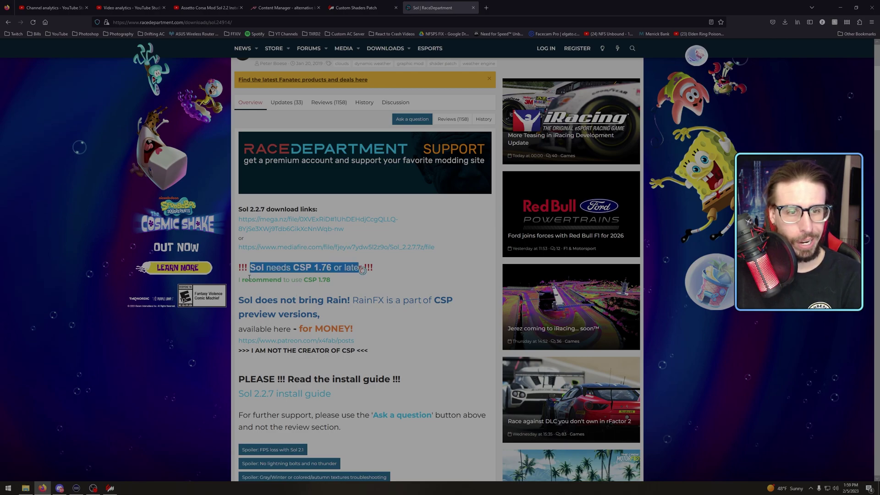
drag(249, 278, 343, 286)
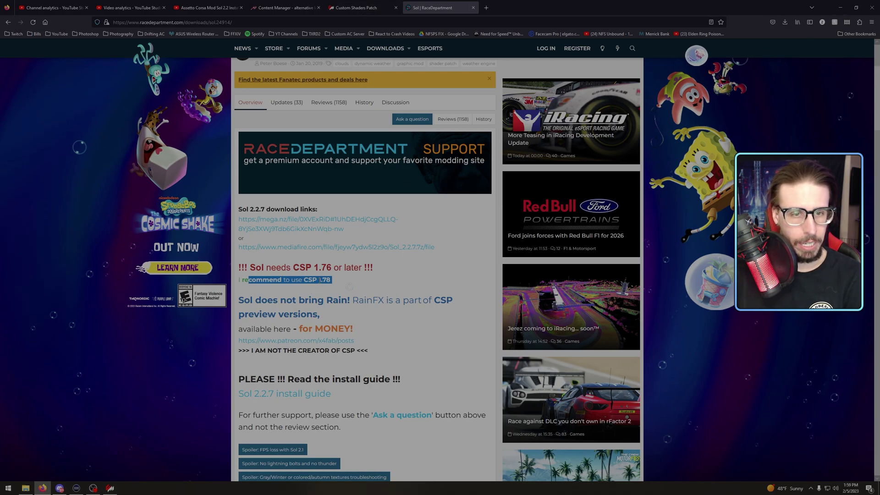
click(453, 285)
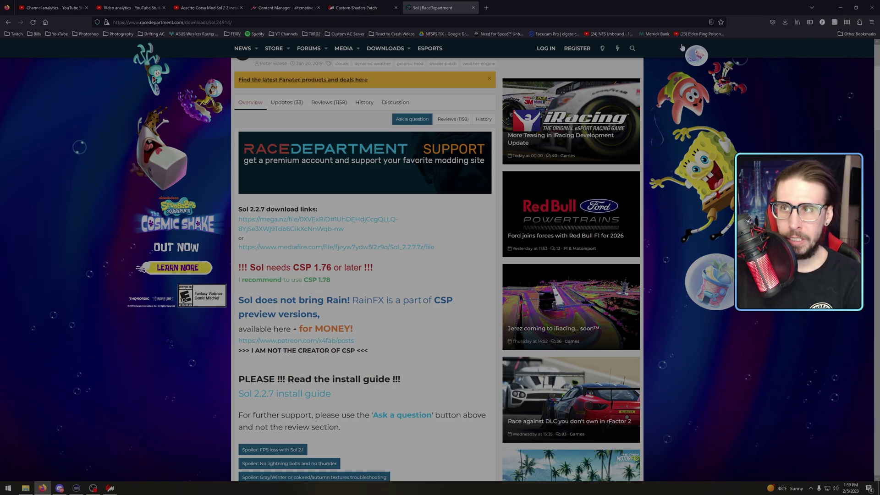
click(840, 8)
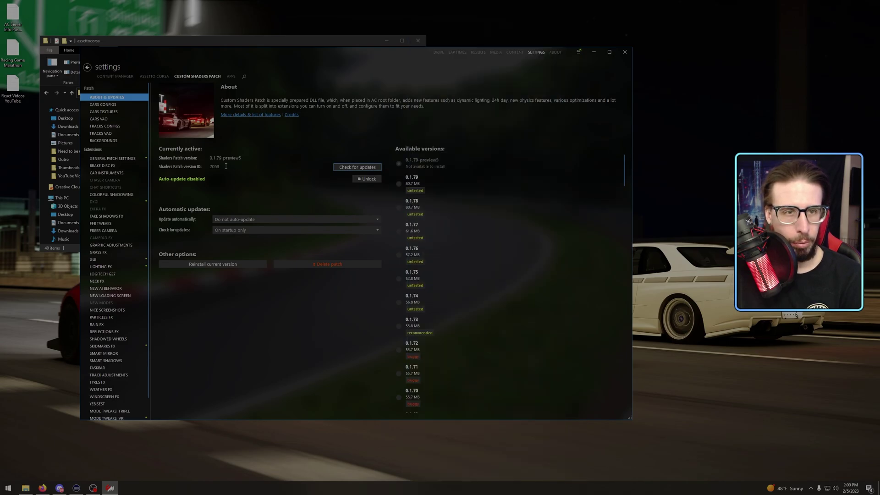
Step: Downgrade Custom Shaders Patch to version 0.1.79 from the available versions list
click(403, 184)
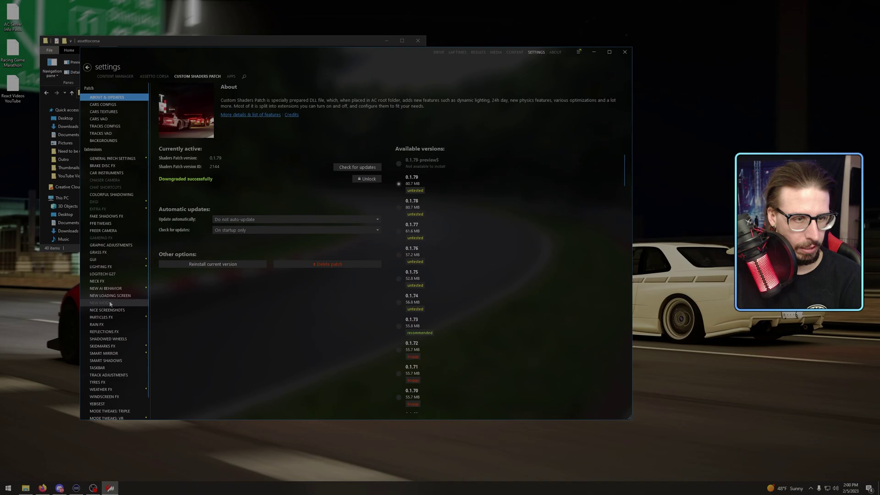
click(110, 324)
Step: In Assetto Corsa video settings, keep reflections at six faces per frame and the _Sol_Extra filter
click(154, 77)
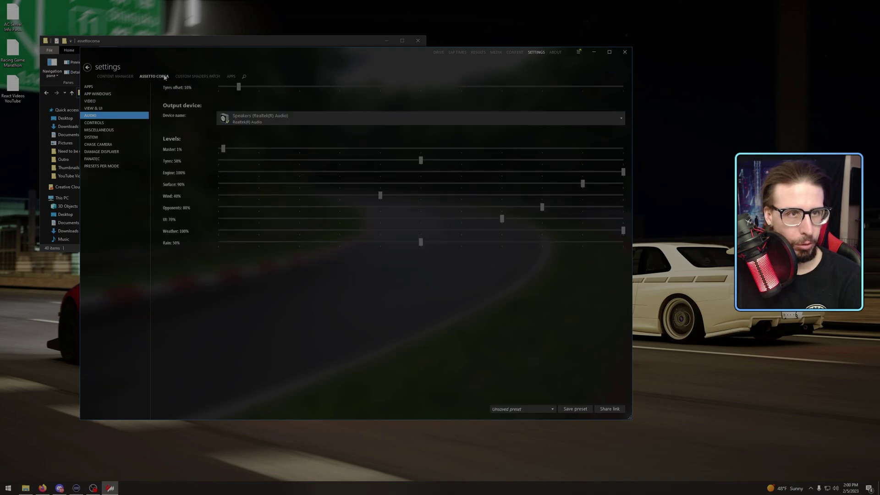
click(190, 77)
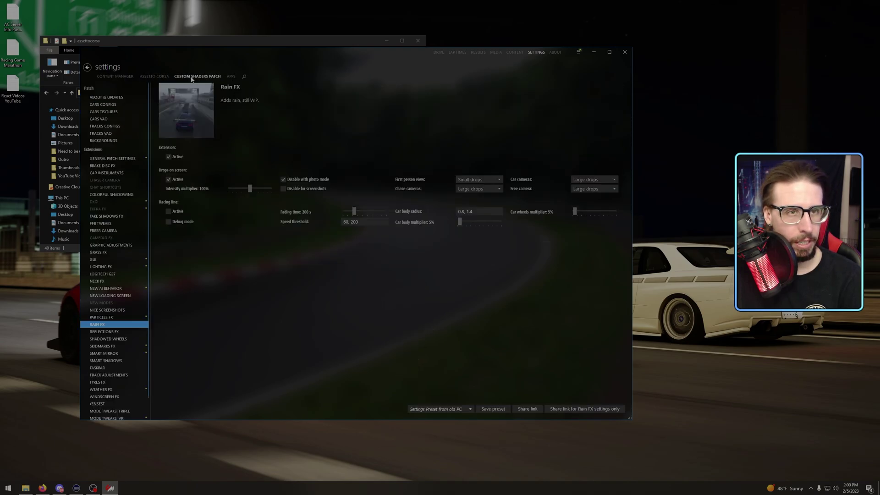
click(152, 77)
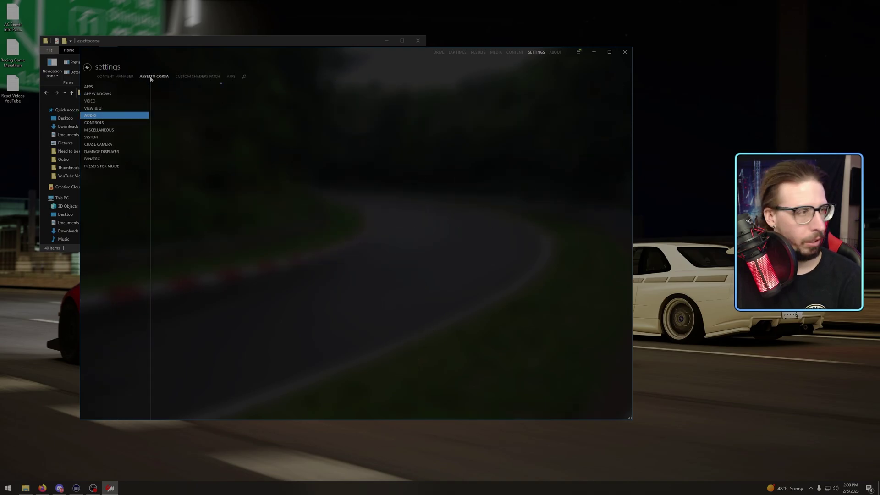
click(91, 101)
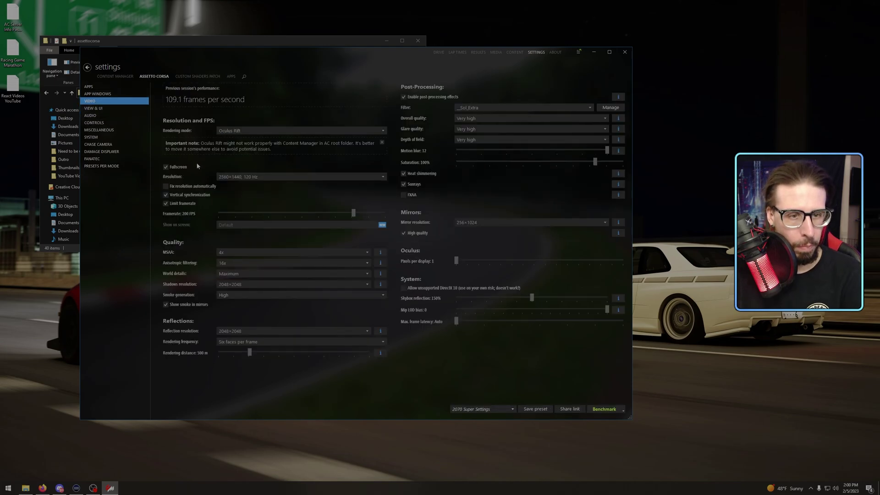
click(258, 342)
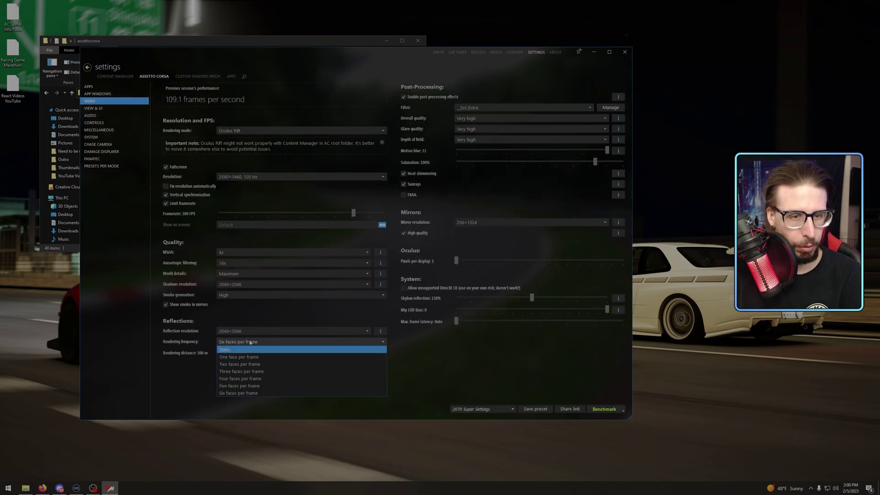
click(252, 345)
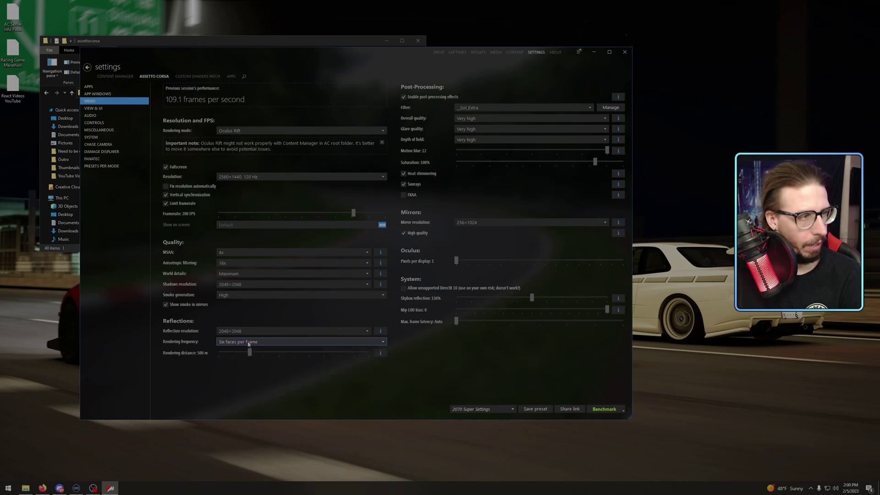
mouse_move(171, 102)
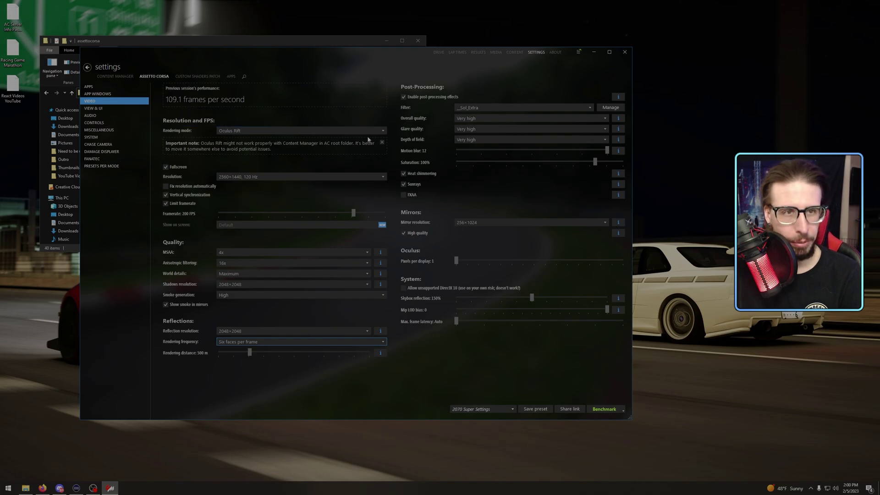
click(238, 342)
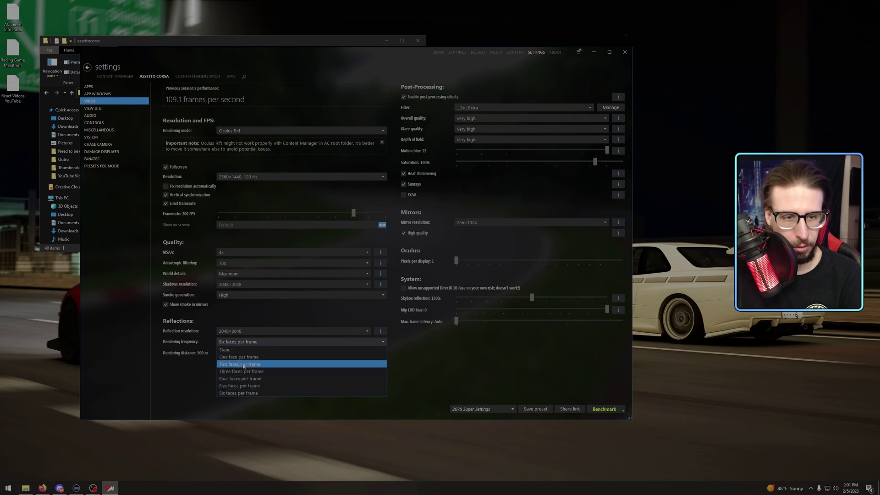
click(210, 403)
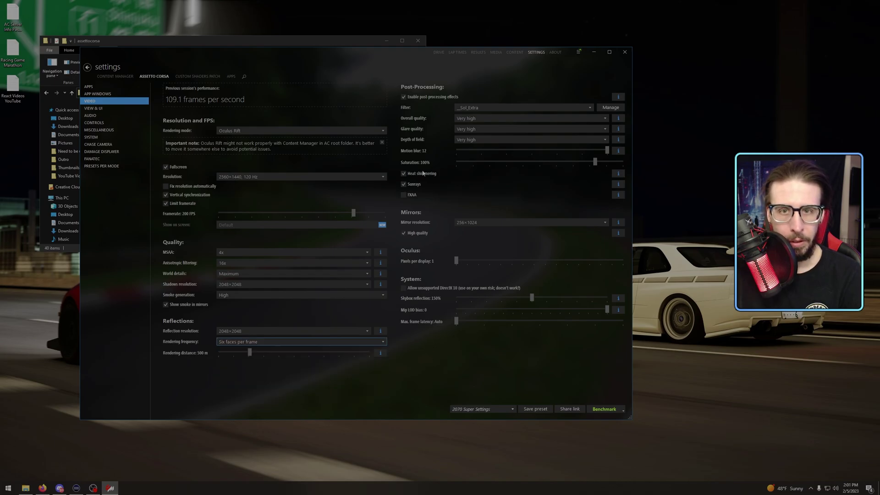
click(543, 108)
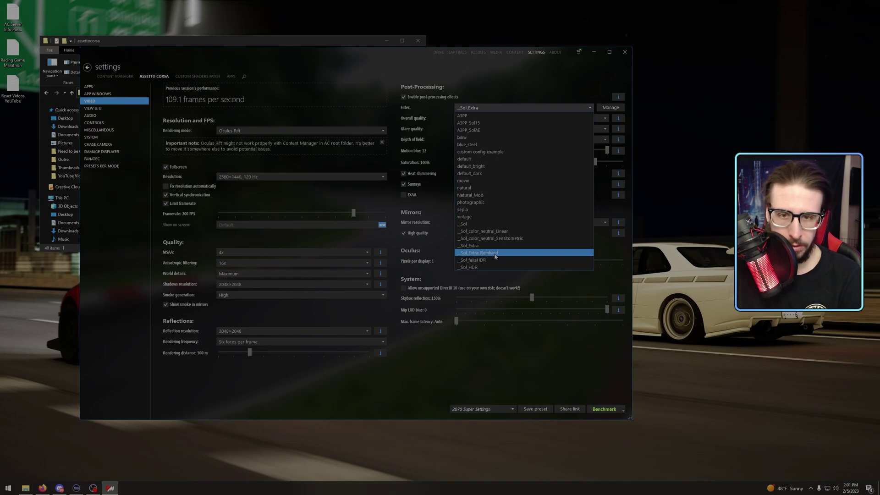
click(480, 247)
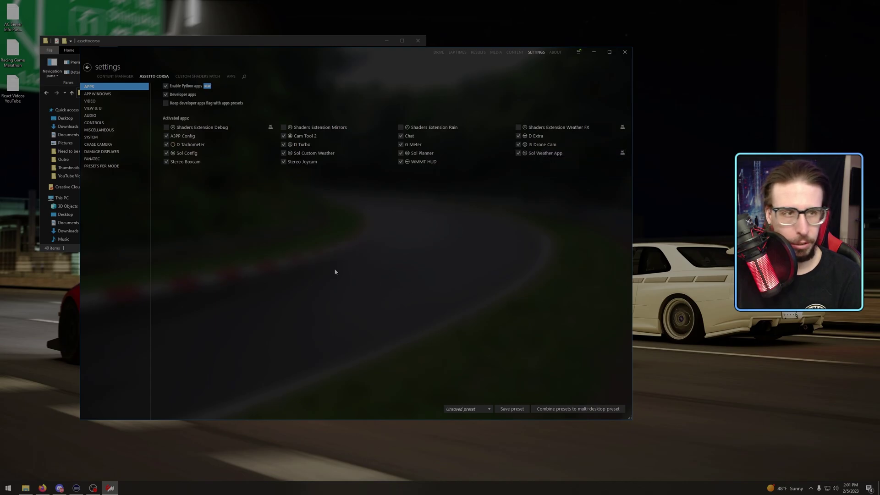
Step: Set the Weather FX controller script to Sol 2.4 and the weather script to Sol
click(192, 77)
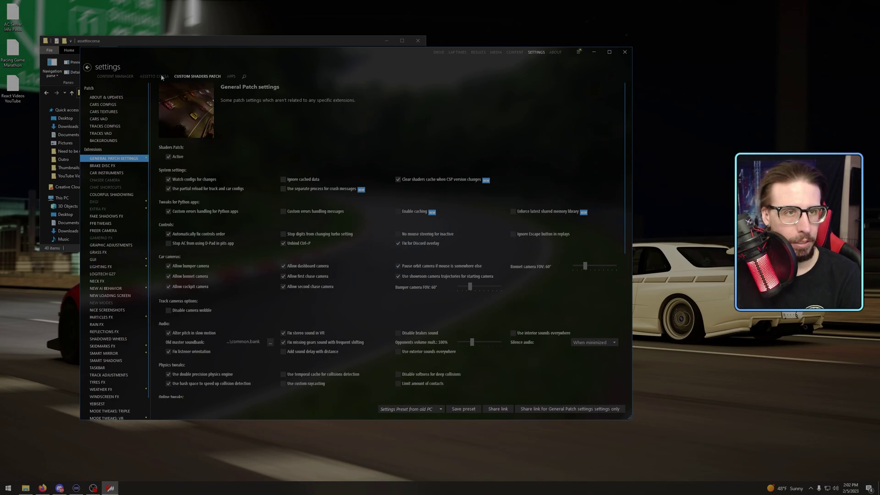
click(162, 77)
click(195, 77)
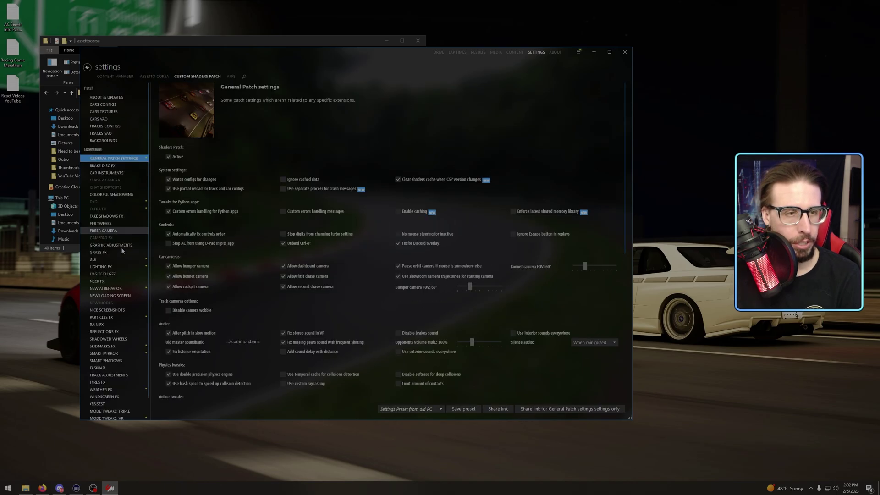
scroll(121, 247, down, 1)
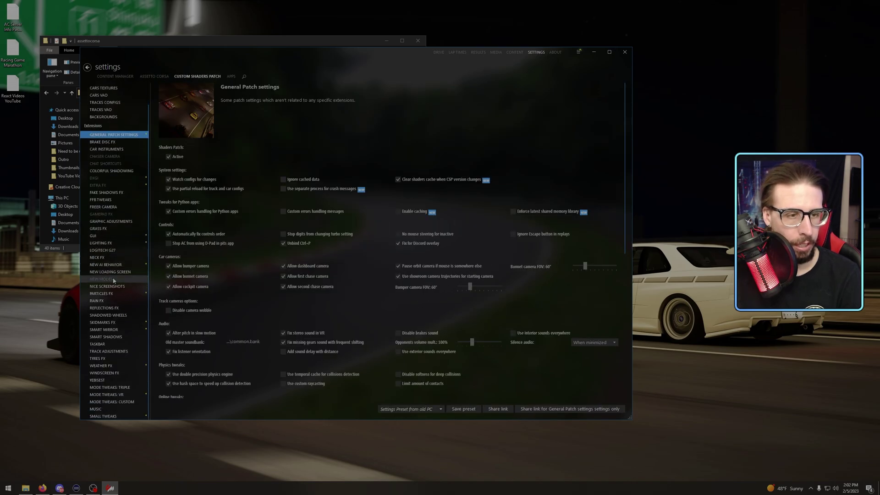
click(102, 366)
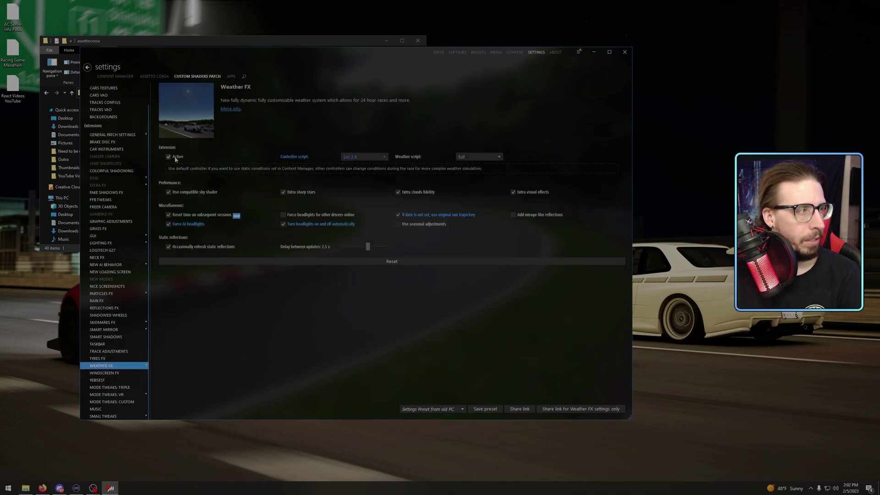
click(373, 158)
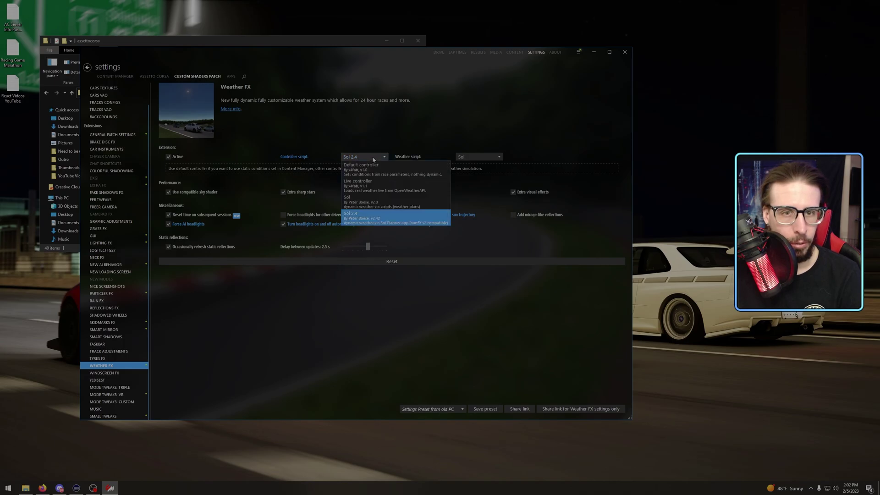
click(372, 215)
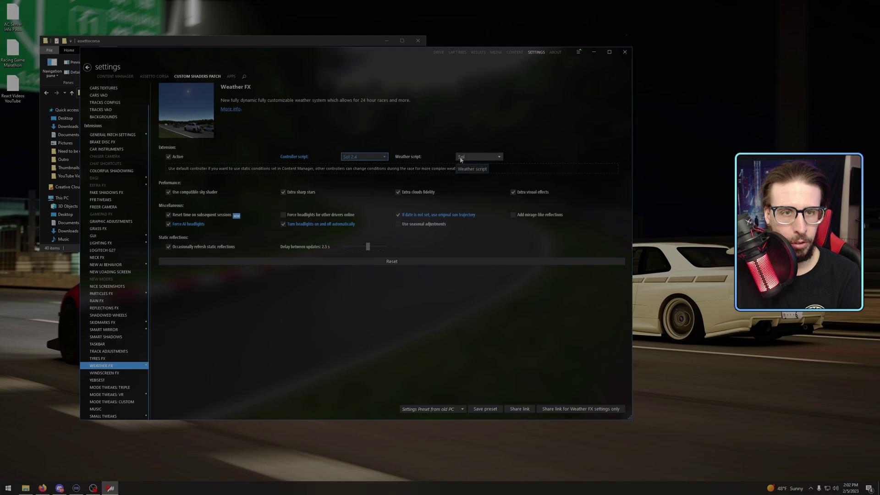
click(484, 161)
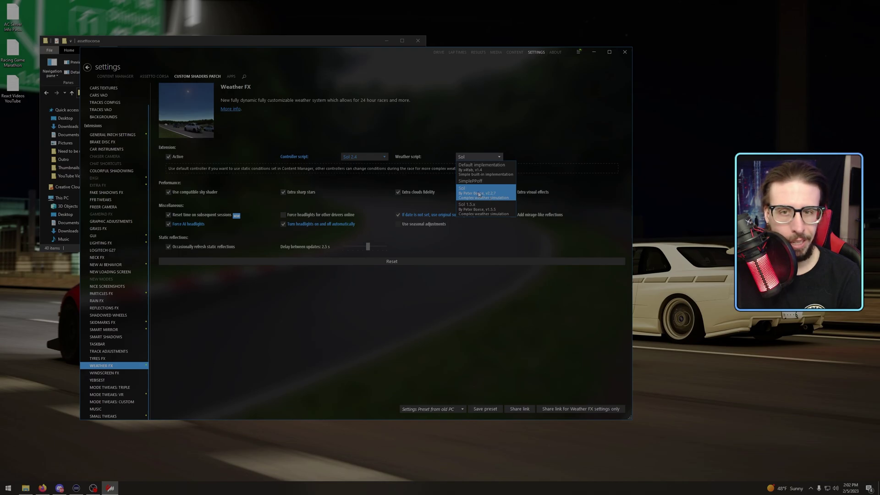
click(489, 193)
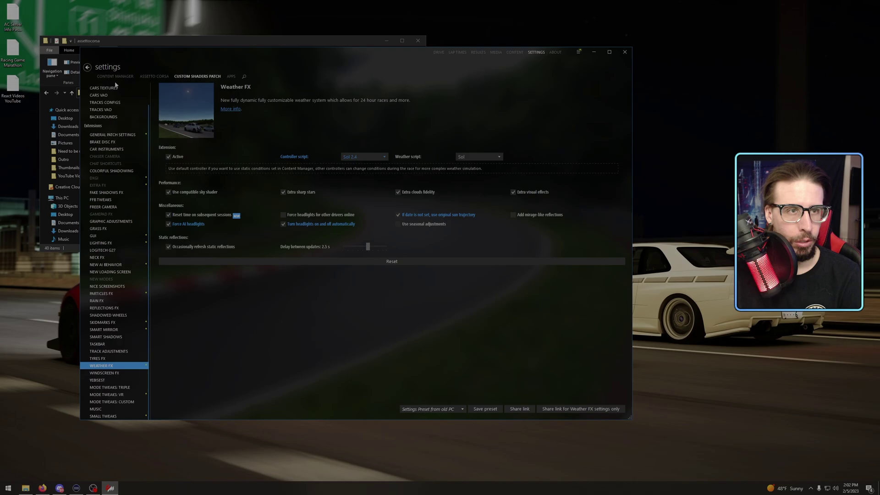
Step: Switch back to the Assetto Corsa tab's video page with the _Sol_Extra filter
click(154, 76)
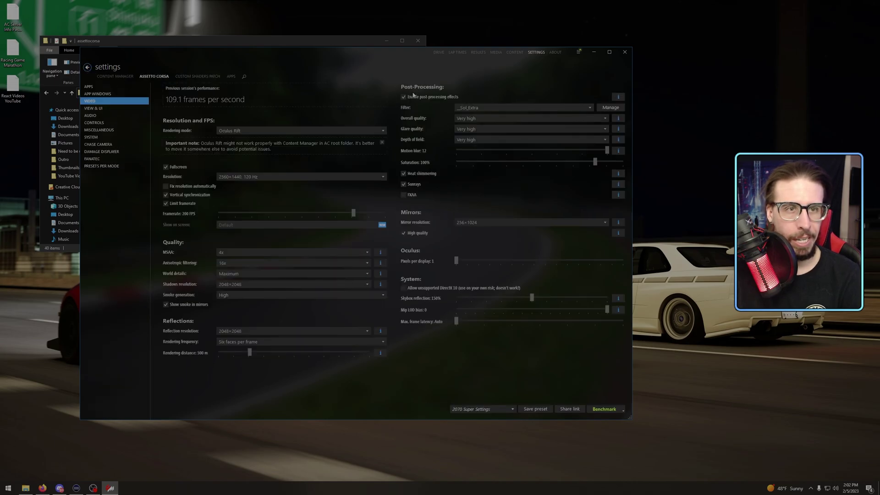